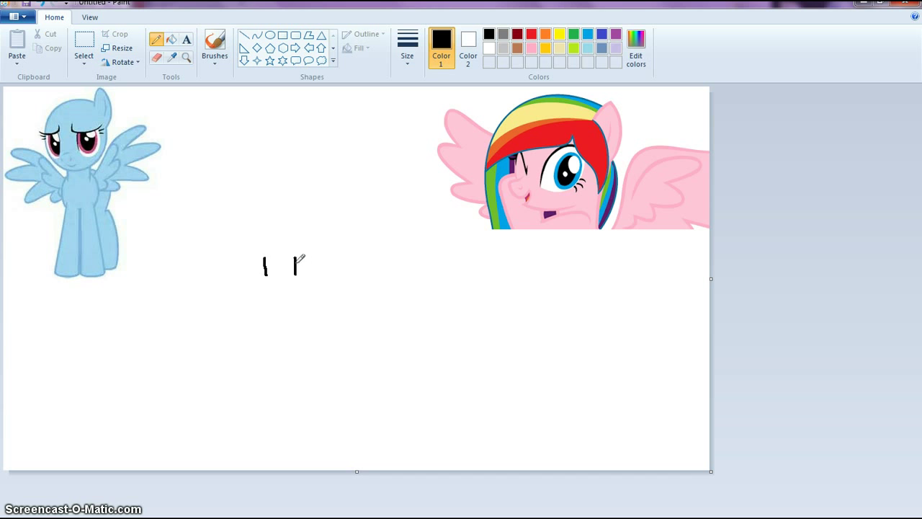
# Step: Draw the curved right side of the pony's chest freehand in black below the neck, undoing unwanted strokes
pyautogui.moveTo(295, 259)
pyautogui.mouseDown()
pyautogui.moveTo(312, 290)
pyautogui.moveTo(312, 332)
pyautogui.mouseUp()
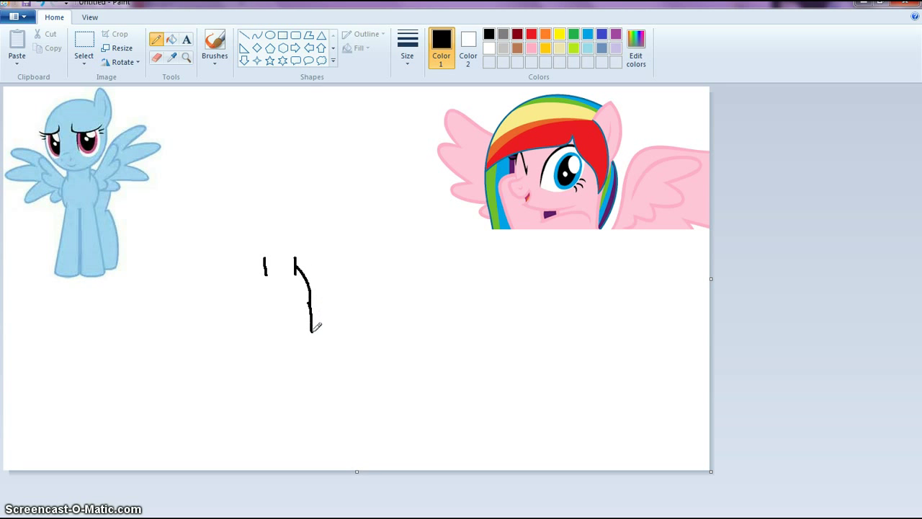
pyautogui.click(36, 6)
pyautogui.click(36, 6)
pyautogui.moveTo(295, 258); pyautogui.dragTo(309, 353)
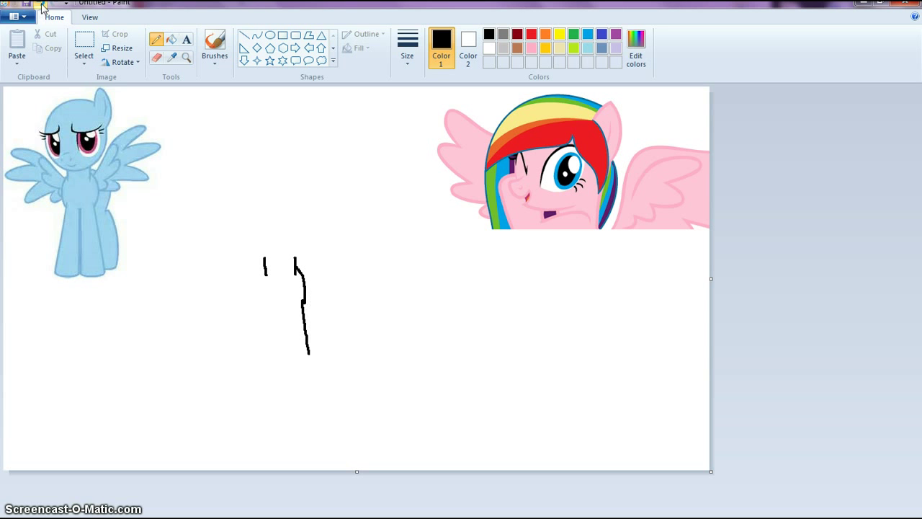
pyautogui.click(41, 6)
# Step: Draw the front legs with three straight black lines: two slanted outer edges and one divider between them
pyautogui.click(245, 35)
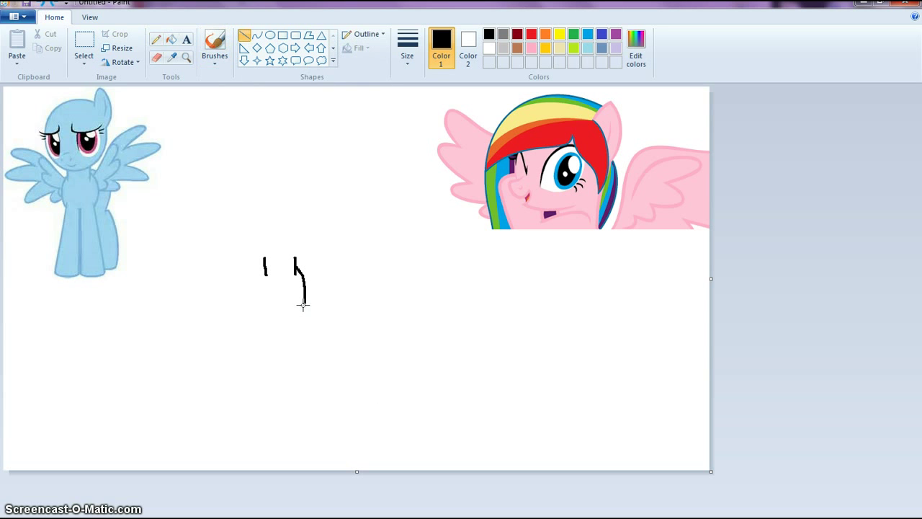
pyautogui.moveTo(301, 301); pyautogui.dragTo(315, 390)
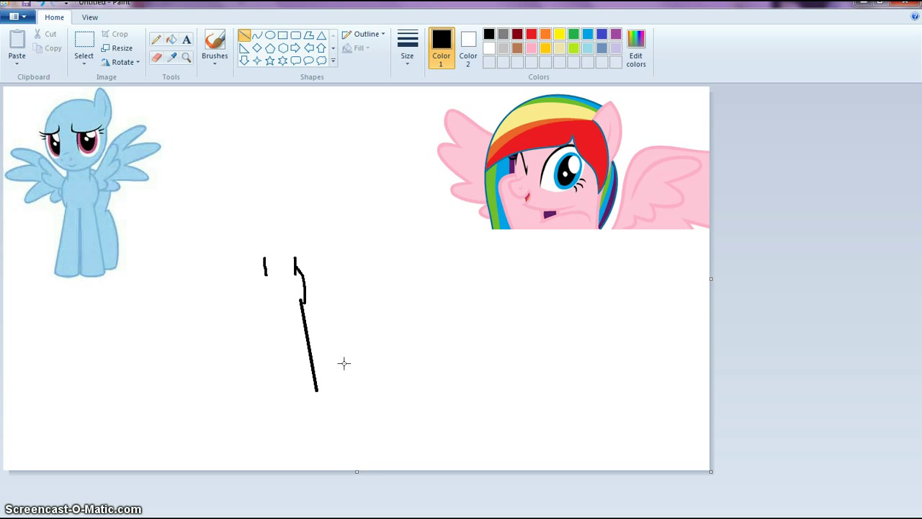
pyautogui.moveTo(270, 293); pyautogui.dragTo(263, 392)
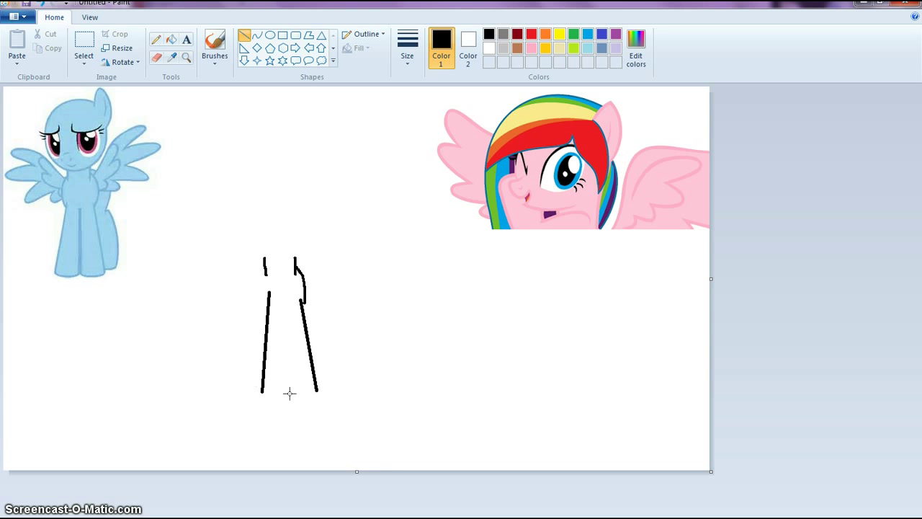
pyautogui.moveTo(288, 391); pyautogui.dragTo(286, 308)
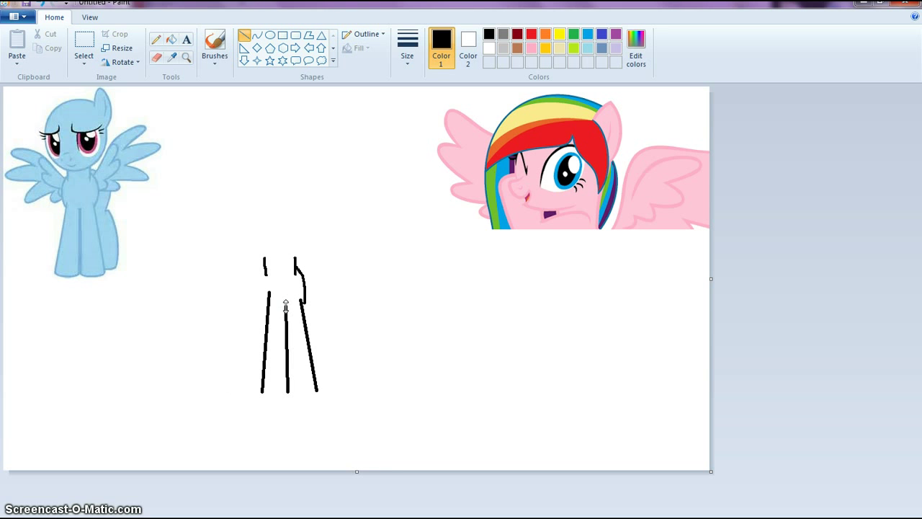
# Step: Draw the chest's left curve freehand, trim the overlapping leg line, and close both front legs with rounded hooves
pyautogui.click(156, 39)
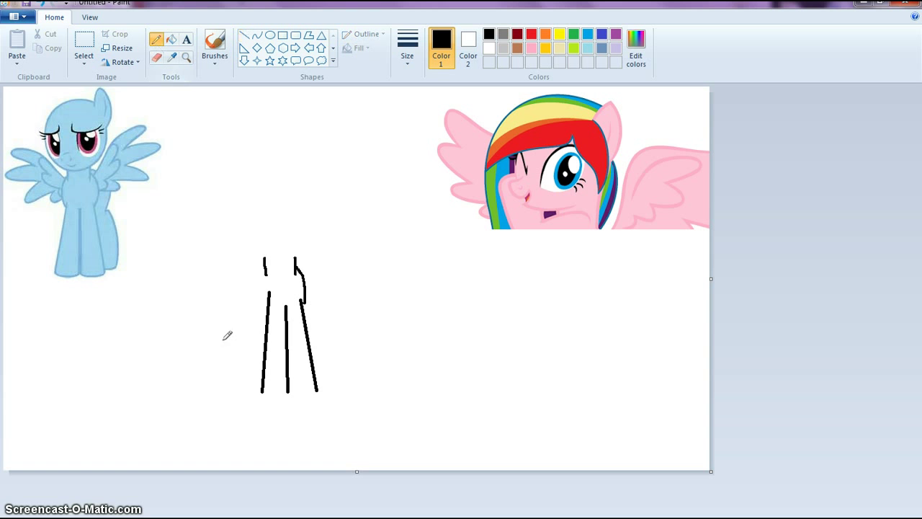
pyautogui.moveTo(272, 303)
pyautogui.mouseDown()
pyautogui.moveTo(260, 286)
pyautogui.moveTo(269, 261)
pyautogui.mouseUp()
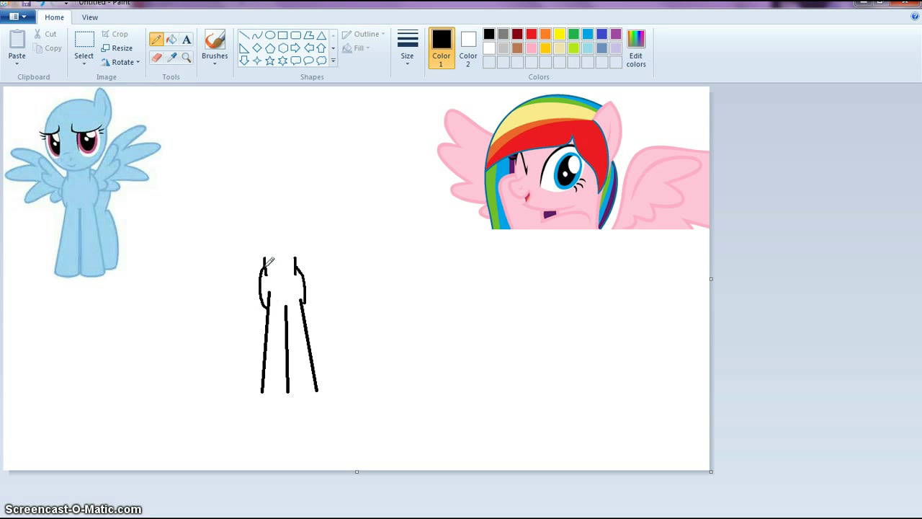
pyautogui.click(156, 58)
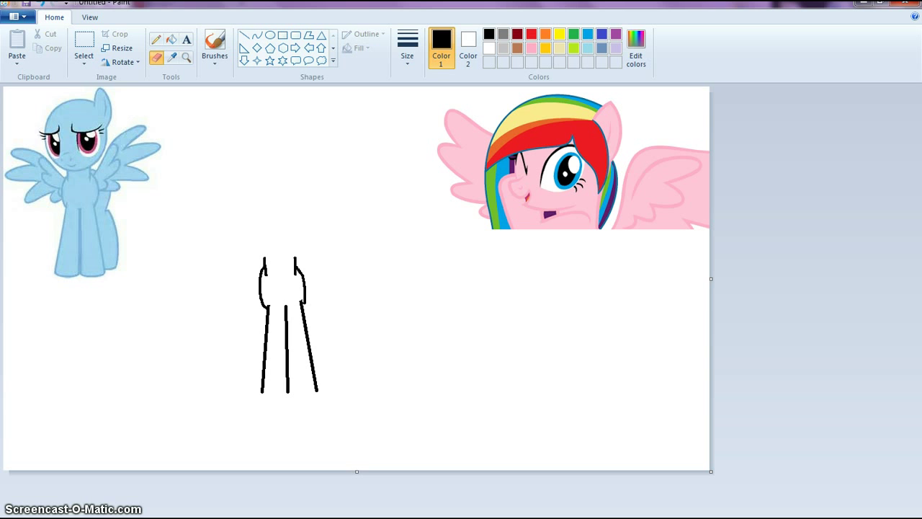
pyautogui.click(156, 40)
pyautogui.moveTo(265, 389); pyautogui.dragTo(318, 387)
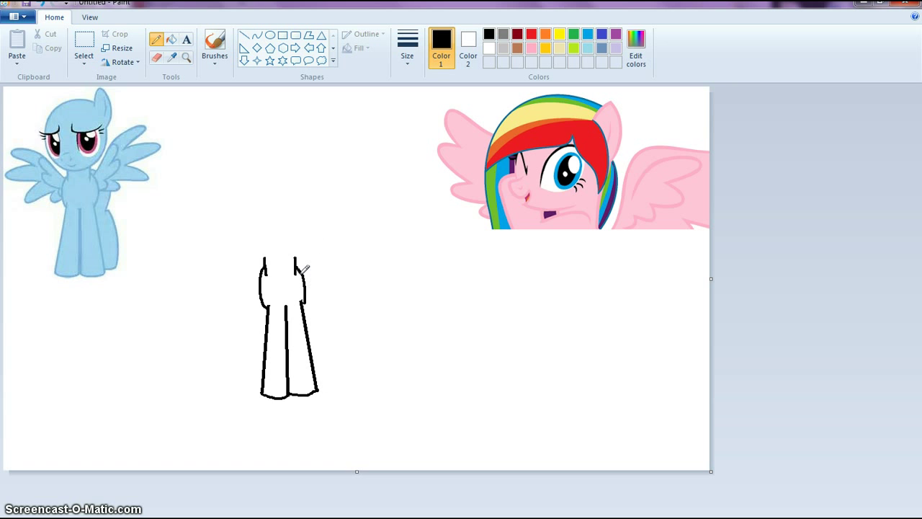
# Step: Draw a feathered wing freehand on each side of the chest and add the inner feather contours
pyautogui.moveTo(302, 271); pyautogui.dragTo(359, 238)
pyautogui.click(43, 4)
pyautogui.moveTo(302, 271)
pyautogui.mouseDown()
pyautogui.moveTo(366, 230)
pyautogui.moveTo(351, 259)
pyautogui.moveTo(383, 258)
pyautogui.moveTo(352, 275)
pyautogui.moveTo(361, 290)
pyautogui.moveTo(305, 296)
pyautogui.mouseUp()
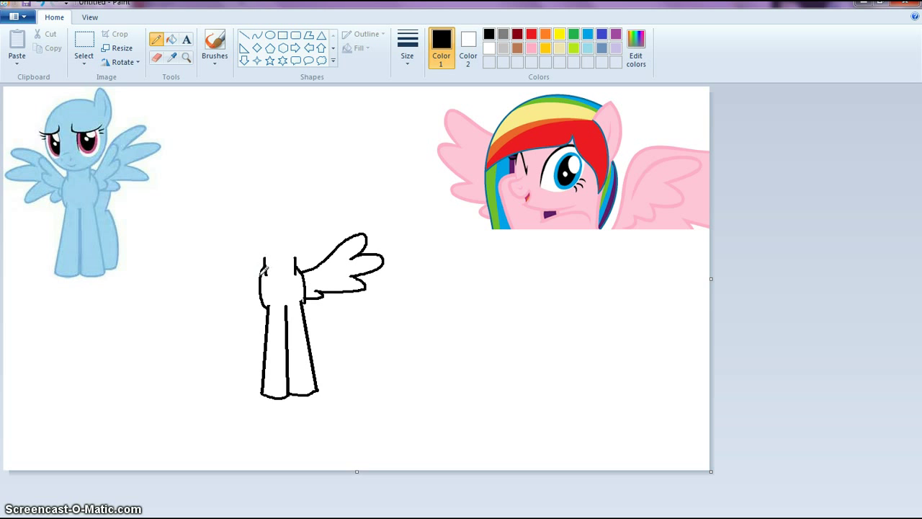
pyautogui.moveTo(265, 271)
pyautogui.mouseDown()
pyautogui.moveTo(200, 248)
pyautogui.moveTo(210, 265)
pyautogui.moveTo(192, 273)
pyautogui.moveTo(229, 288)
pyautogui.moveTo(220, 297)
pyautogui.moveTo(262, 295)
pyautogui.mouseUp()
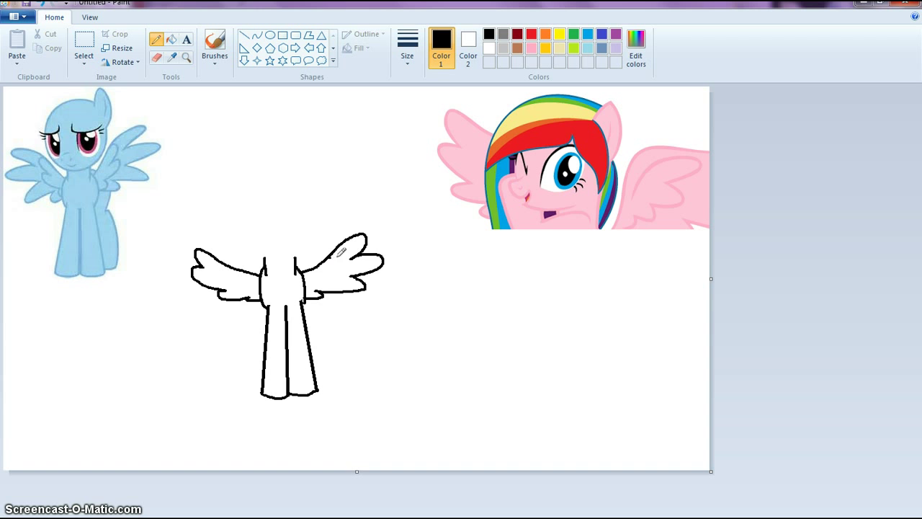
pyautogui.moveTo(338, 265); pyautogui.dragTo(344, 258)
pyautogui.moveTo(224, 264)
pyautogui.mouseDown()
pyautogui.moveTo(223, 285)
pyautogui.moveTo(254, 296)
pyautogui.mouseUp()
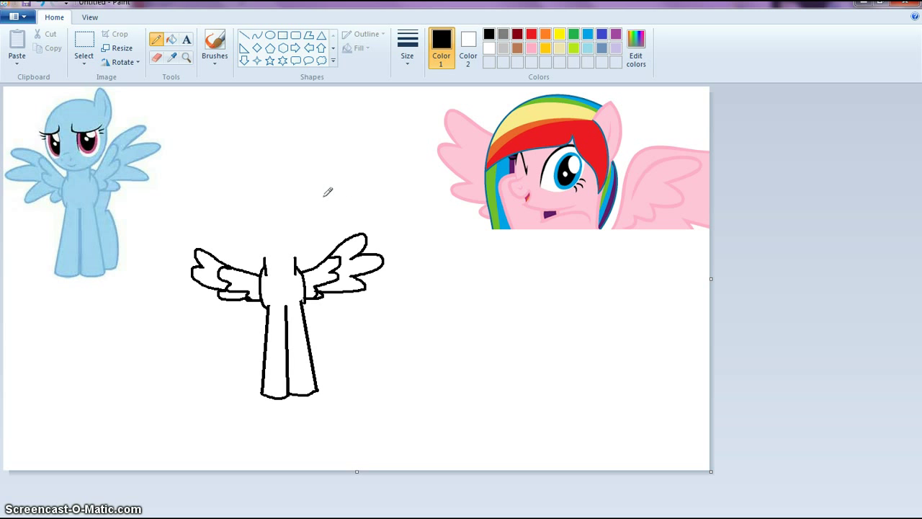
# Step: Draw a black circle for the head on top of the neck, enlarging and adjusting it to fit
pyautogui.click(270, 36)
pyautogui.moveTo(245, 200); pyautogui.dragTo(305, 261)
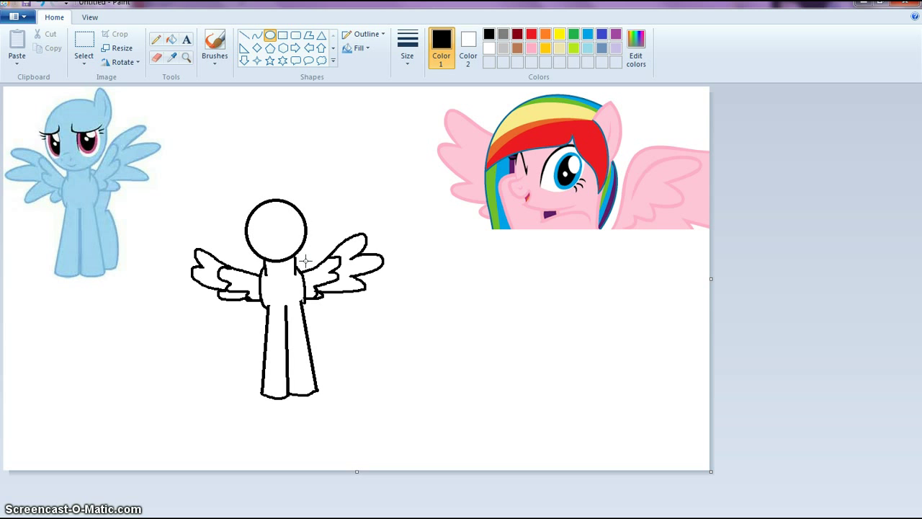
pyautogui.moveTo(310, 194); pyautogui.dragTo(314, 192)
pyautogui.moveTo(280, 232); pyautogui.dragTo(279, 229)
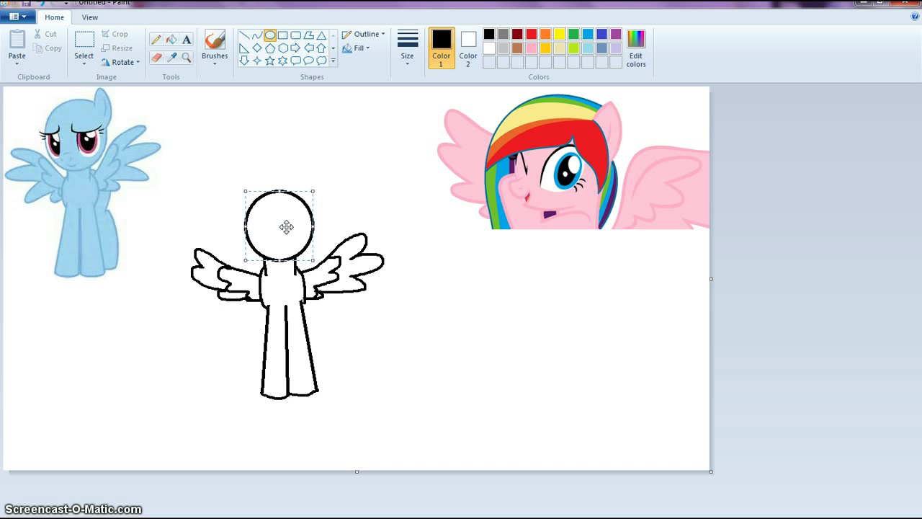
pyautogui.click(366, 174)
# Step: Erase the upper-right arc of the head circle and draw a pointed ear with an inner line in the gap
pyautogui.click(156, 58)
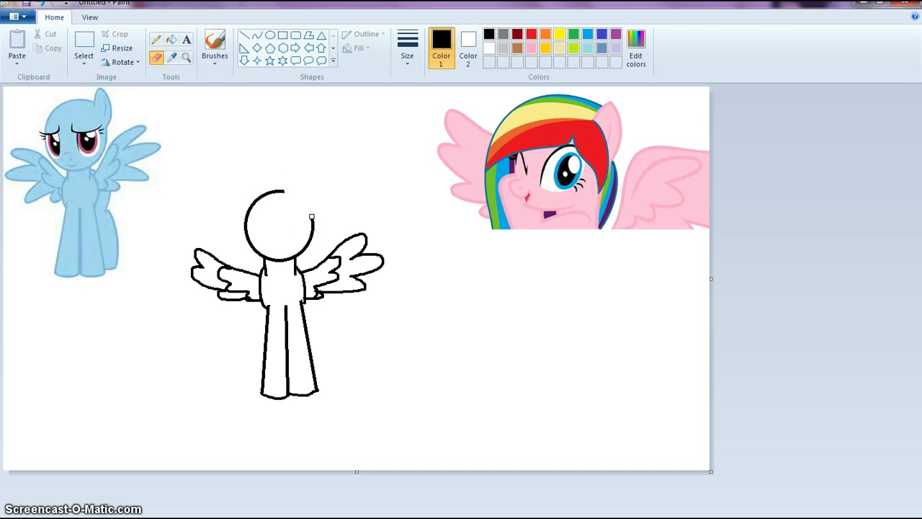
pyautogui.click(156, 39)
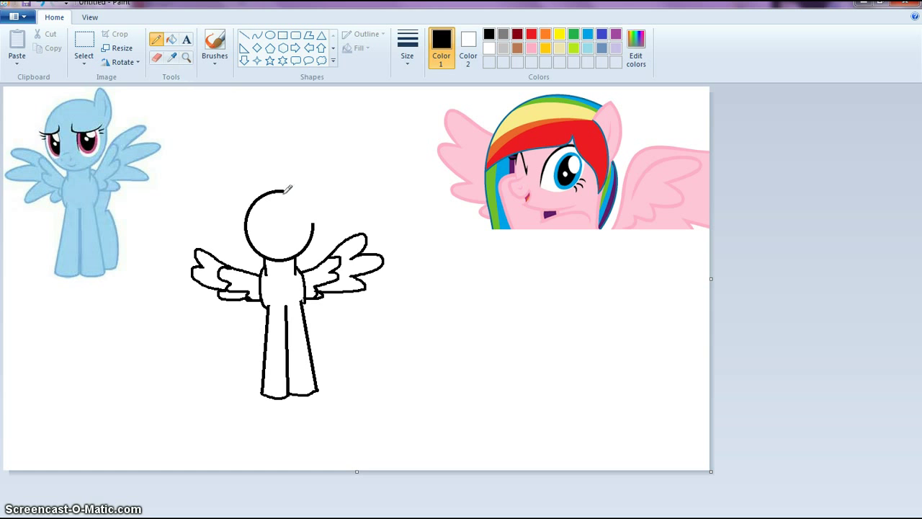
pyautogui.moveTo(286, 191)
pyautogui.mouseDown()
pyautogui.moveTo(295, 174)
pyautogui.moveTo(313, 194)
pyautogui.mouseUp()
pyautogui.click(42, 6)
pyautogui.moveTo(285, 193)
pyautogui.mouseDown()
pyautogui.moveTo(299, 163)
pyautogui.moveTo(316, 184)
pyautogui.moveTo(314, 223)
pyautogui.mouseUp()
pyautogui.moveTo(304, 175); pyautogui.dragTo(312, 203)
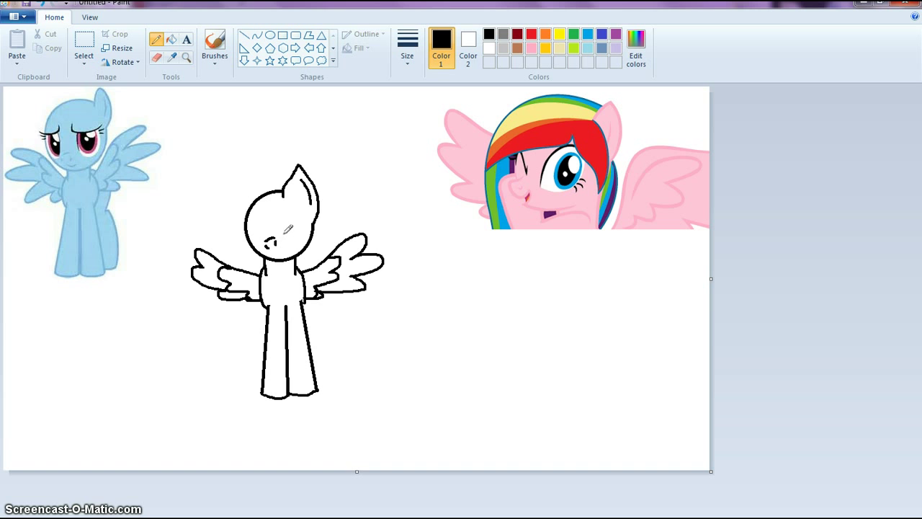
# Step: Draw the muzzle with its small mouth and the outline of the pony's right-hand eye freehand in black
pyautogui.moveTo(268, 246); pyautogui.dragTo(273, 252)
pyautogui.click(39, 6)
pyautogui.moveTo(274, 212)
pyautogui.mouseDown()
pyautogui.moveTo(303, 214)
pyautogui.moveTo(275, 219)
pyautogui.moveTo(282, 234)
pyautogui.moveTo(309, 206)
pyautogui.mouseUp()
pyautogui.click(39, 4)
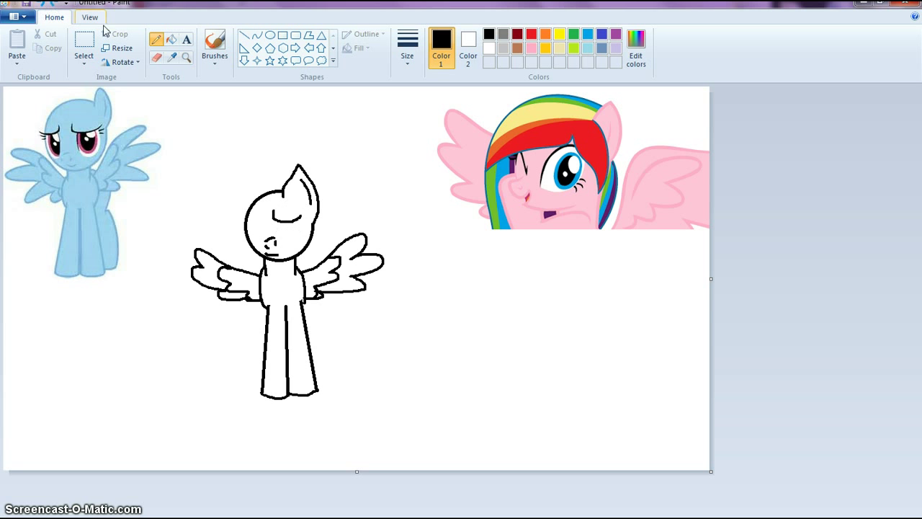
pyautogui.moveTo(274, 216)
pyautogui.mouseDown()
pyautogui.moveTo(290, 238)
pyautogui.moveTo(307, 230)
pyautogui.moveTo(307, 207)
pyautogui.mouseUp()
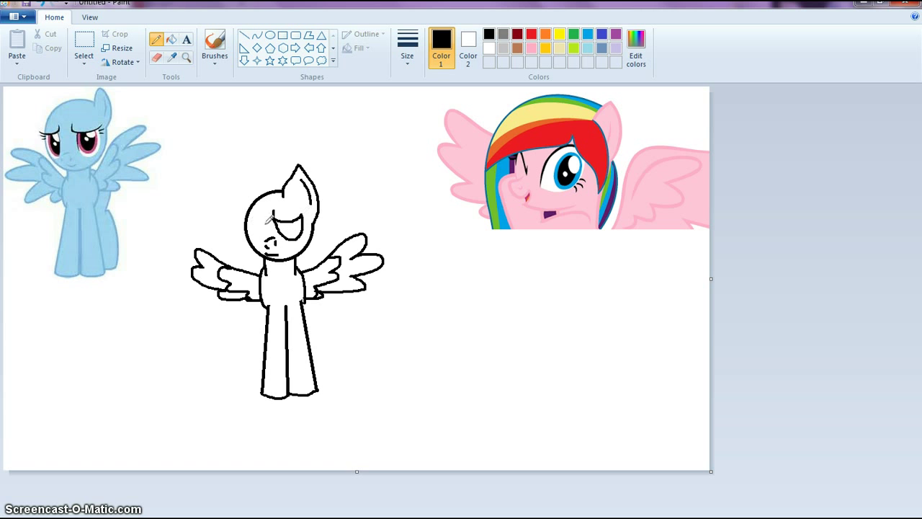
# Step: Draw the left-hand eye and eyelashes, erase its straight lid to redraw it slanted, and outline irises and pupils in both eyes
pyautogui.moveTo(247, 218); pyautogui.dragTo(265, 216)
pyautogui.moveTo(247, 214); pyautogui.dragTo(249, 224)
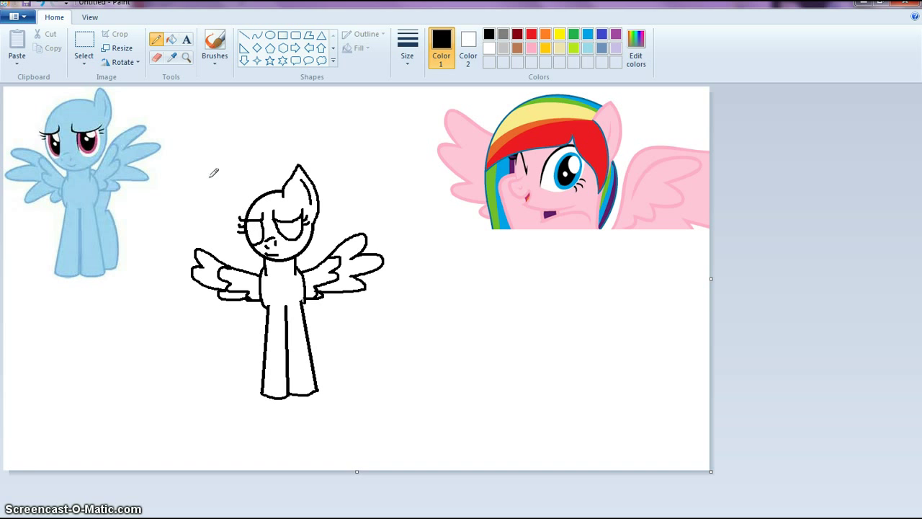
pyautogui.click(156, 57)
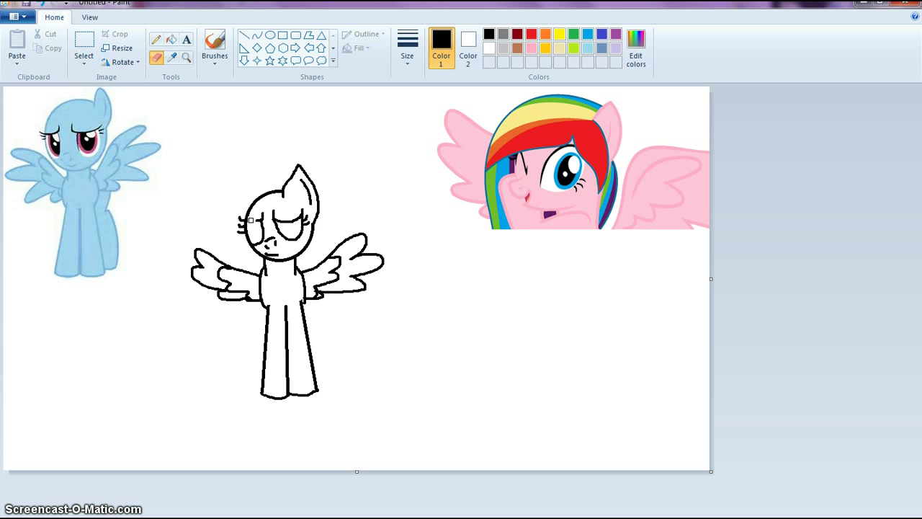
pyautogui.click(156, 40)
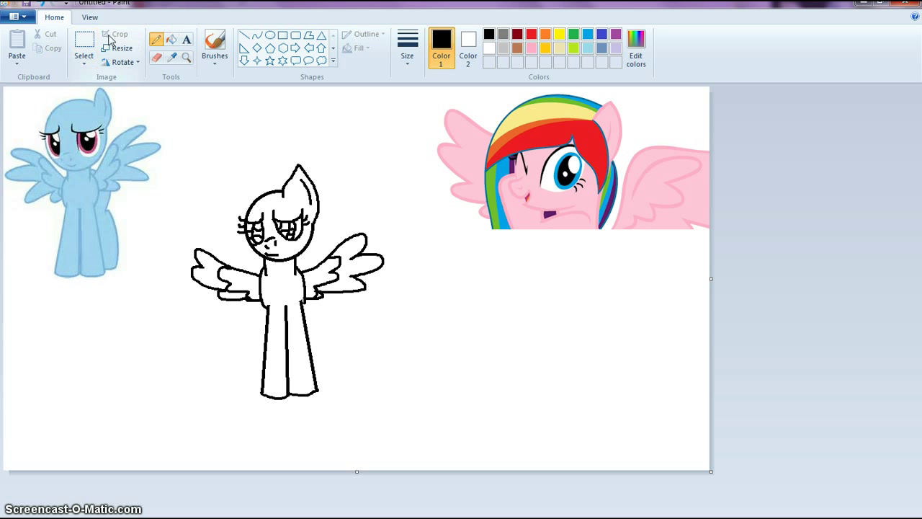
# Step: Fill the pupils of both eyes with black
pyautogui.click(170, 40)
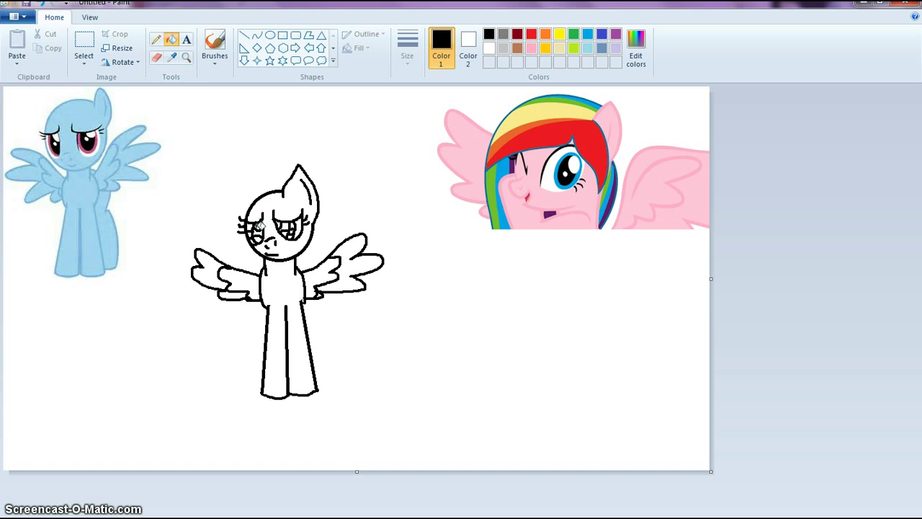
pyautogui.click(258, 232)
pyautogui.click(285, 228)
# Step: Sample the blue from the pink reference pony's eye and fill the irises of both eyes with it
pyautogui.click(172, 56)
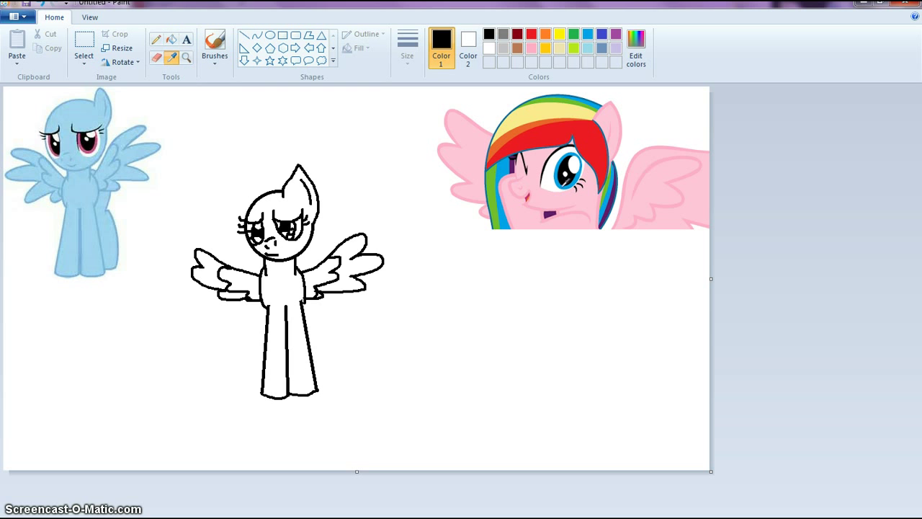
pyautogui.click(567, 172)
pyautogui.click(291, 232)
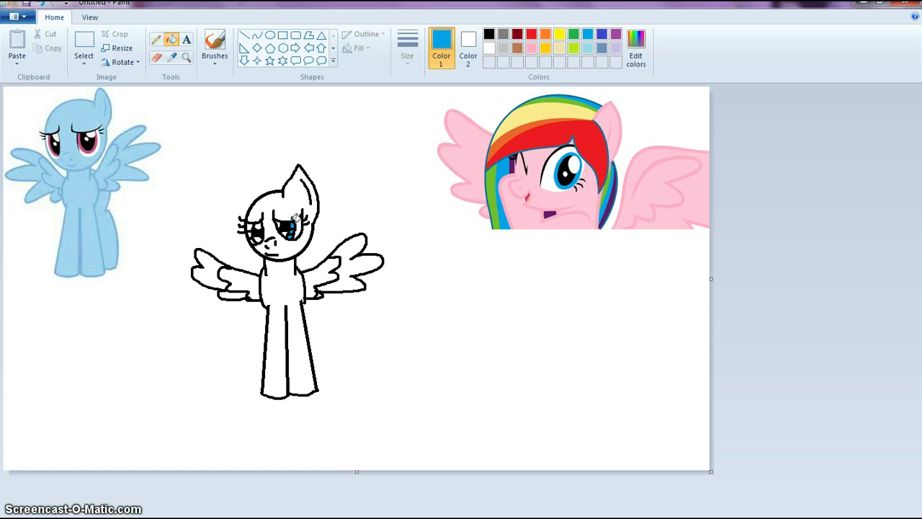
pyautogui.click(246, 224)
pyautogui.click(253, 231)
pyautogui.click(253, 235)
# Step: Draw the rear body and hind leg in black behind the right wing and front leg
pyautogui.click(156, 40)
pyautogui.click(488, 34)
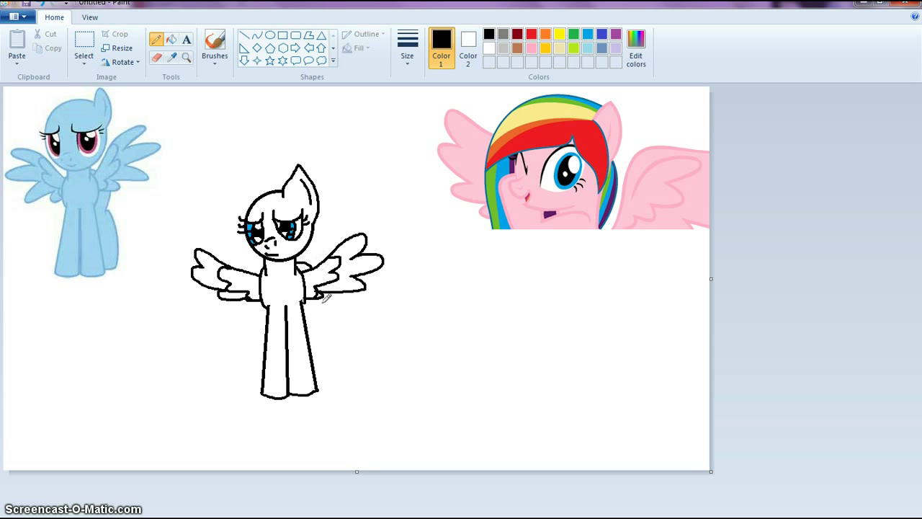
pyautogui.moveTo(321, 297); pyautogui.dragTo(322, 307)
pyautogui.moveTo(322, 311); pyautogui.dragTo(340, 347)
pyautogui.click(44, 6)
pyautogui.moveTo(321, 312)
pyautogui.mouseDown()
pyautogui.moveTo(339, 376)
pyautogui.moveTo(318, 383)
pyautogui.mouseUp()
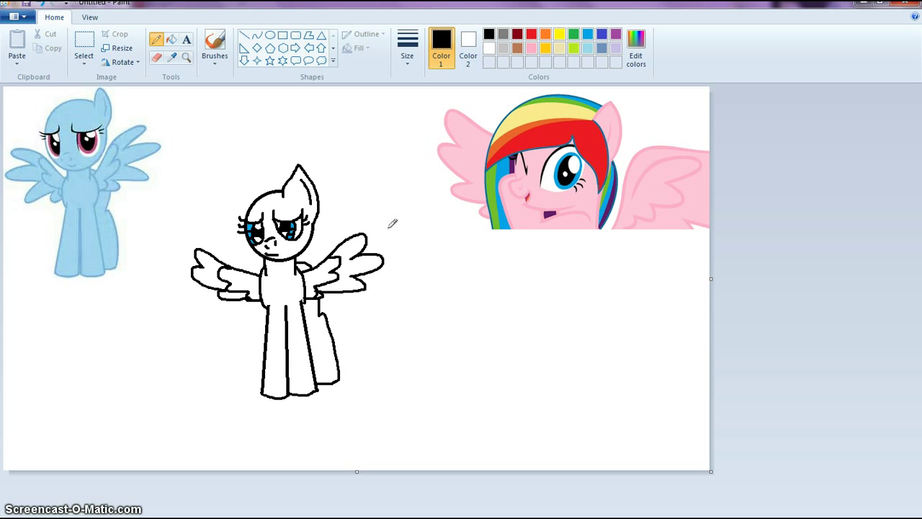
# Step: Sample the light pink from the reference pony's body and fill the head, body, legs and both wings with it
pyautogui.click(172, 57)
pyautogui.click(484, 146)
pyautogui.click(171, 39)
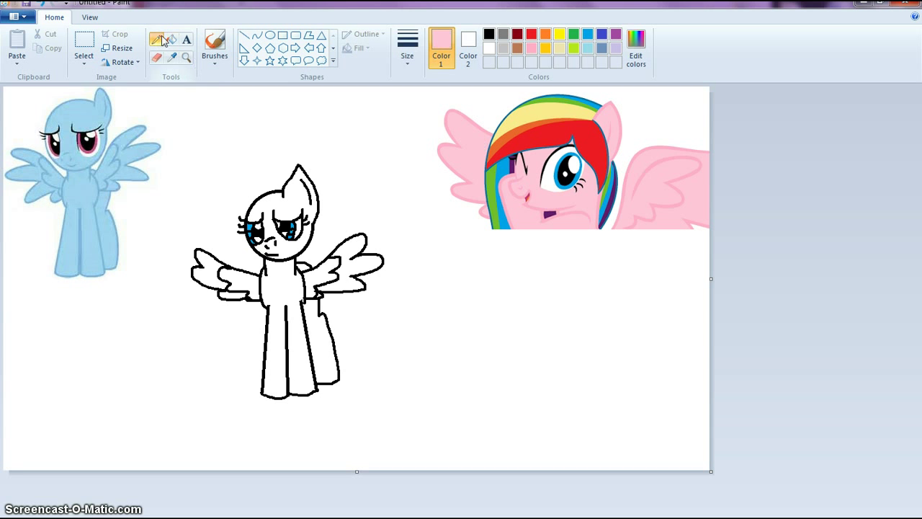
pyautogui.click(289, 248)
pyautogui.click(282, 273)
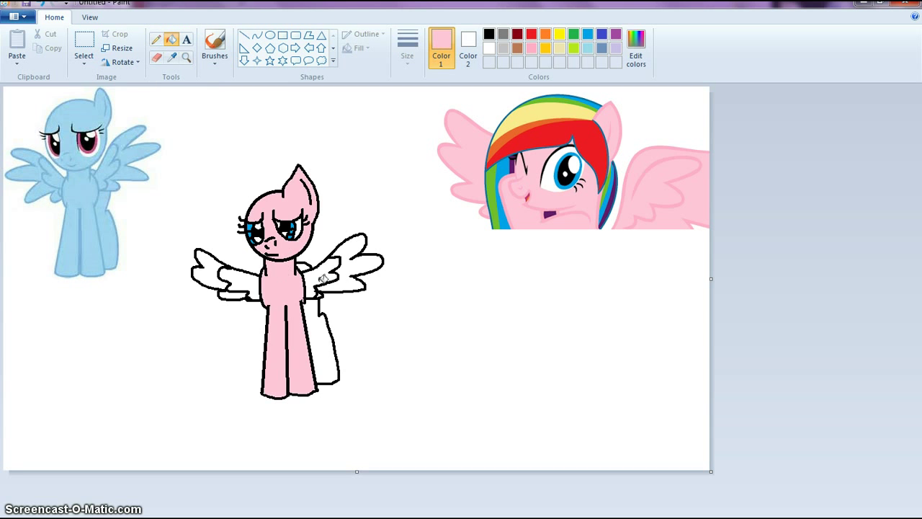
pyautogui.click(318, 273)
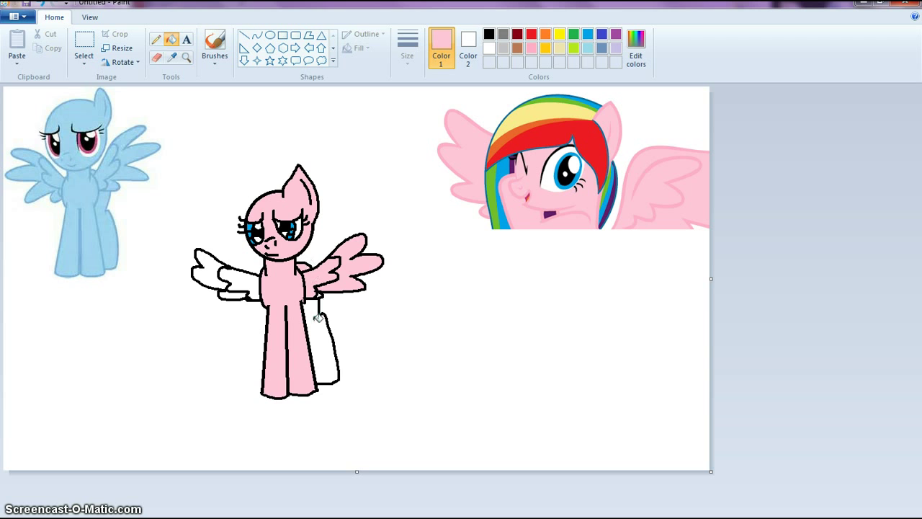
pyautogui.click(318, 319)
pyautogui.click(252, 281)
pyautogui.click(206, 270)
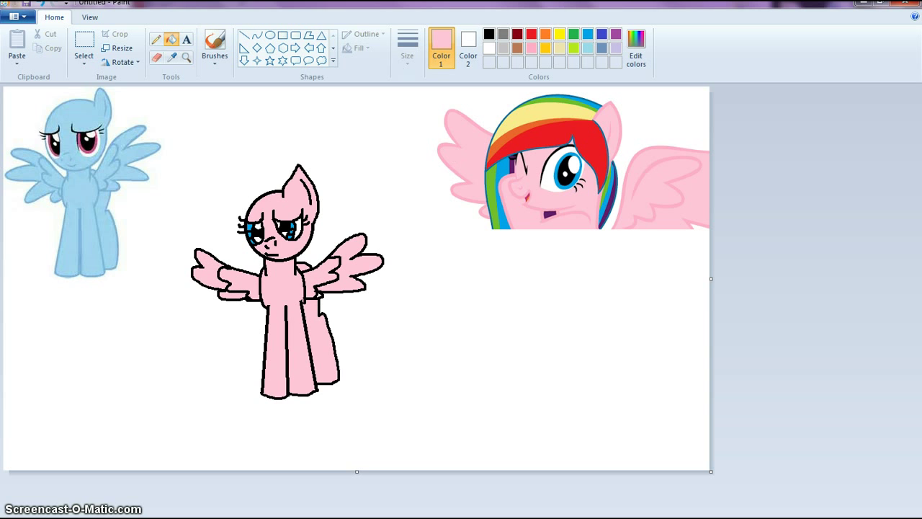
# Step: Sample the dark blue from the reference mane's outline and draw the drawn pony's fringe, long hanging mane and shorter strand behind the cheek
pyautogui.click(173, 58)
pyautogui.click(613, 153)
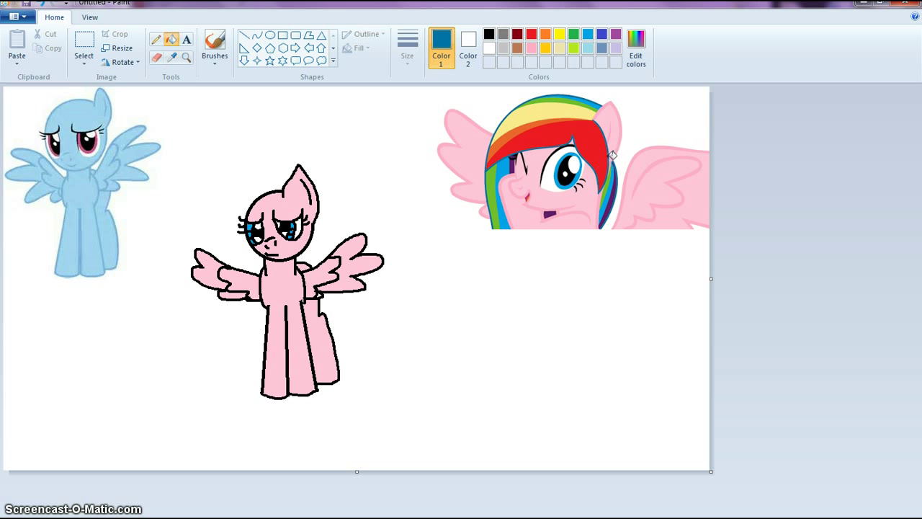
pyautogui.click(159, 40)
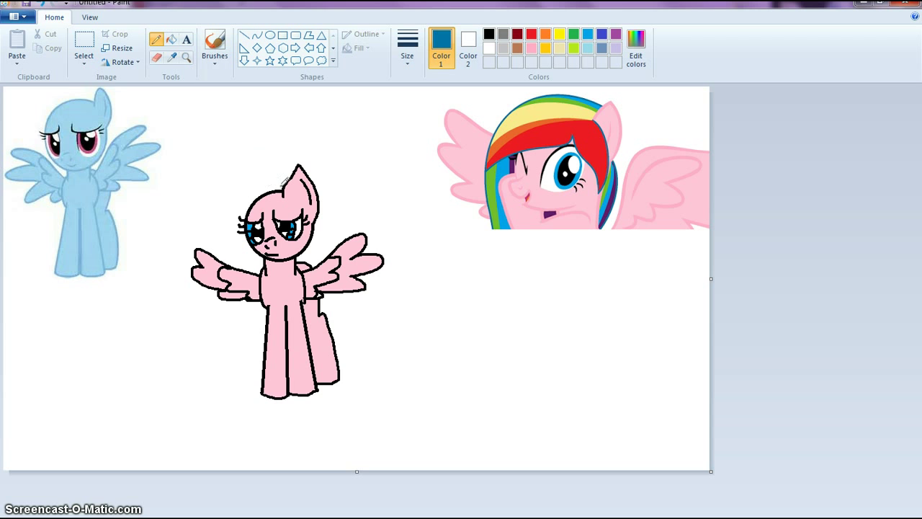
pyautogui.moveTo(264, 177)
pyautogui.mouseDown()
pyautogui.moveTo(287, 220)
pyautogui.moveTo(263, 211)
pyautogui.moveTo(259, 177)
pyautogui.moveTo(237, 193)
pyautogui.moveTo(230, 220)
pyautogui.moveTo(250, 233)
pyautogui.moveTo(230, 236)
pyautogui.moveTo(238, 264)
pyautogui.mouseUp()
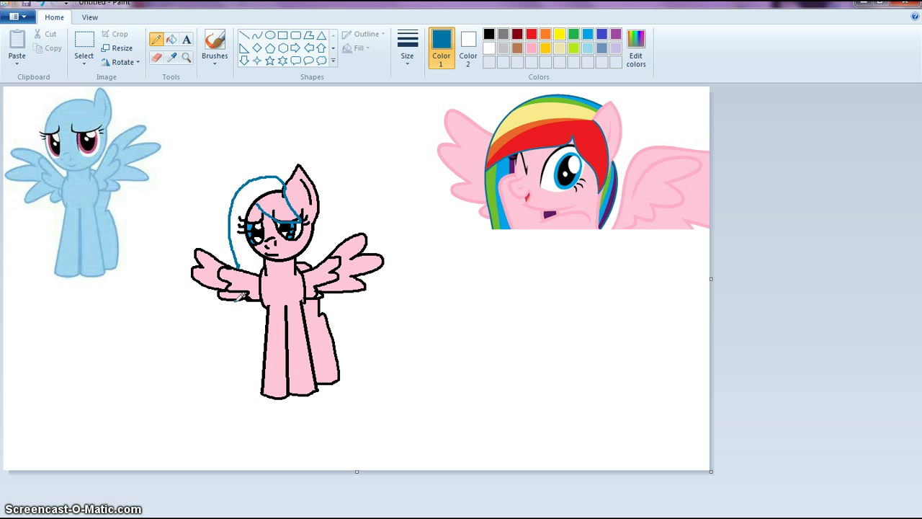
pyautogui.moveTo(238, 297)
pyautogui.mouseDown()
pyautogui.moveTo(211, 363)
pyautogui.moveTo(252, 350)
pyautogui.mouseUp()
pyautogui.moveTo(320, 215)
pyautogui.mouseDown()
pyautogui.moveTo(320, 240)
pyautogui.moveTo(292, 268)
pyautogui.mouseUp()
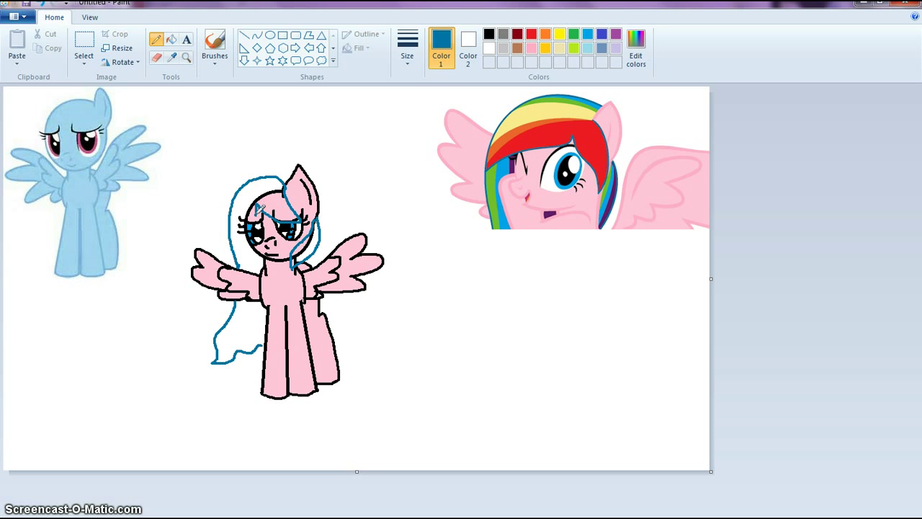
pyautogui.moveTo(248, 225); pyautogui.dragTo(243, 232)
# Step: Fill the pink forehead areas enclosed by the fringe outline with white
pyautogui.click(173, 42)
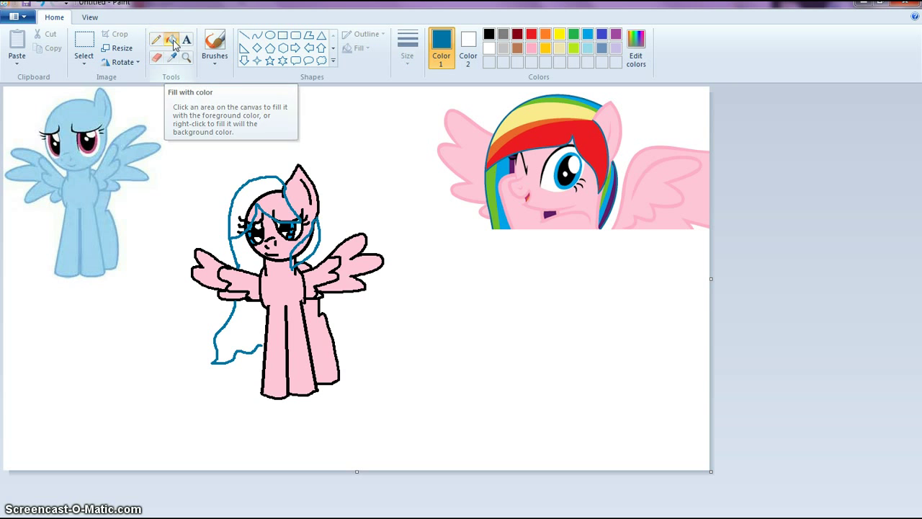
pyautogui.click(489, 48)
pyautogui.click(280, 195)
pyautogui.click(277, 189)
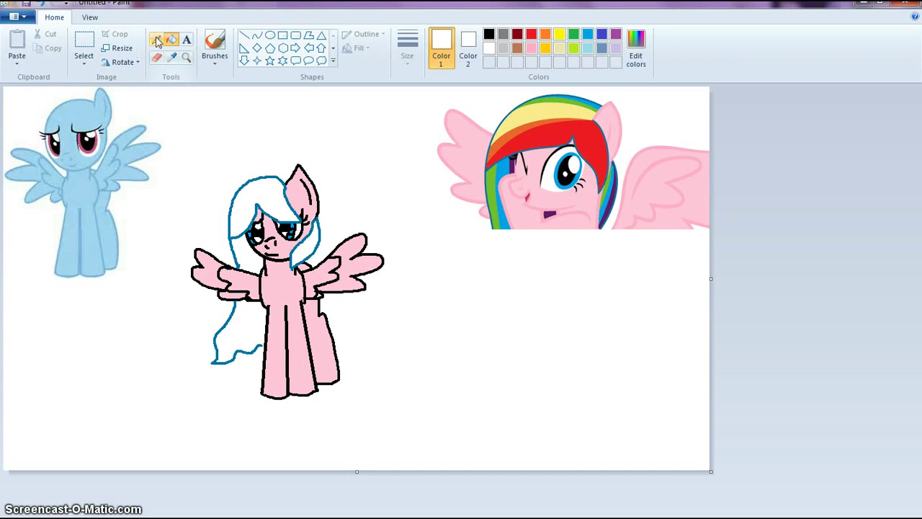
# Step: Sample the red from the reference mane, draw a red boundary across the fringe and fill the band beneath it red
pyautogui.click(172, 57)
pyautogui.click(552, 134)
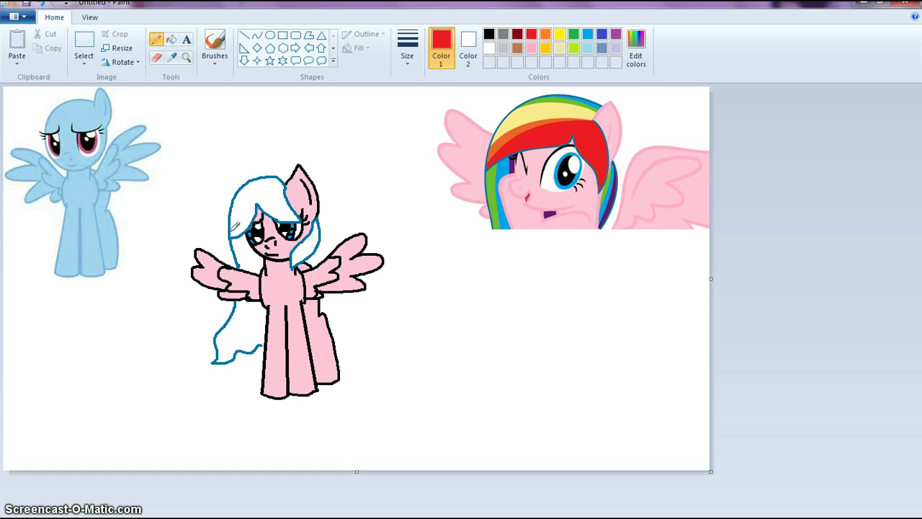
pyautogui.moveTo(237, 225)
pyautogui.mouseDown()
pyautogui.moveTo(256, 198)
pyautogui.moveTo(287, 206)
pyautogui.mouseUp()
pyautogui.click(172, 39)
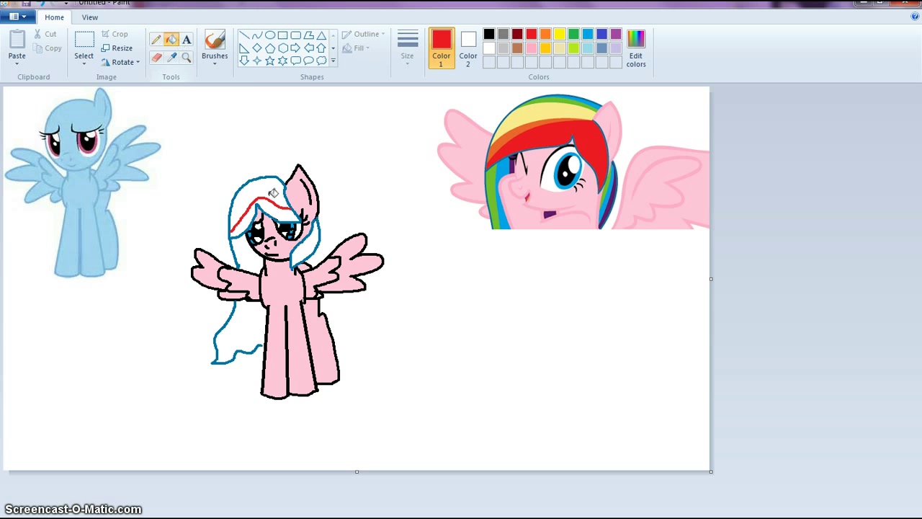
pyautogui.click(284, 208)
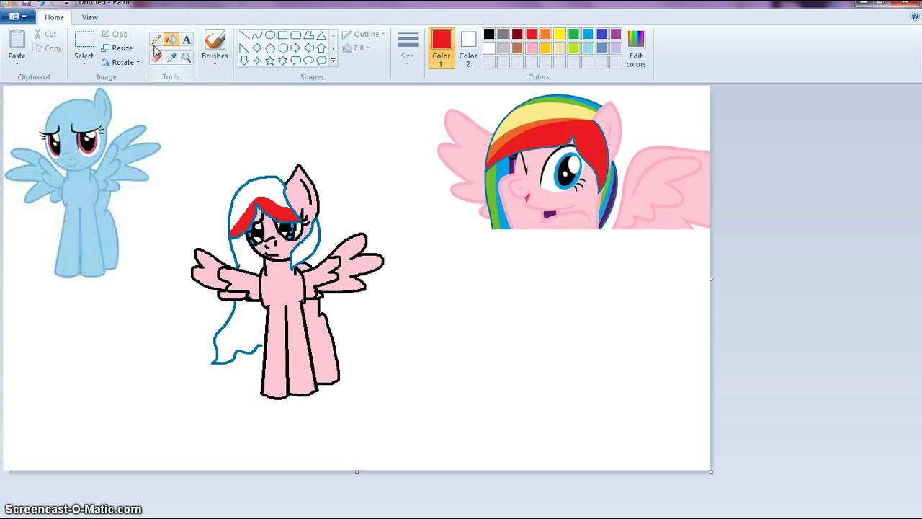
# Step: Add an orange stripe directly above the red band of the fringe, using the orange sampled from the reference mane
pyautogui.click(174, 57)
pyautogui.click(514, 128)
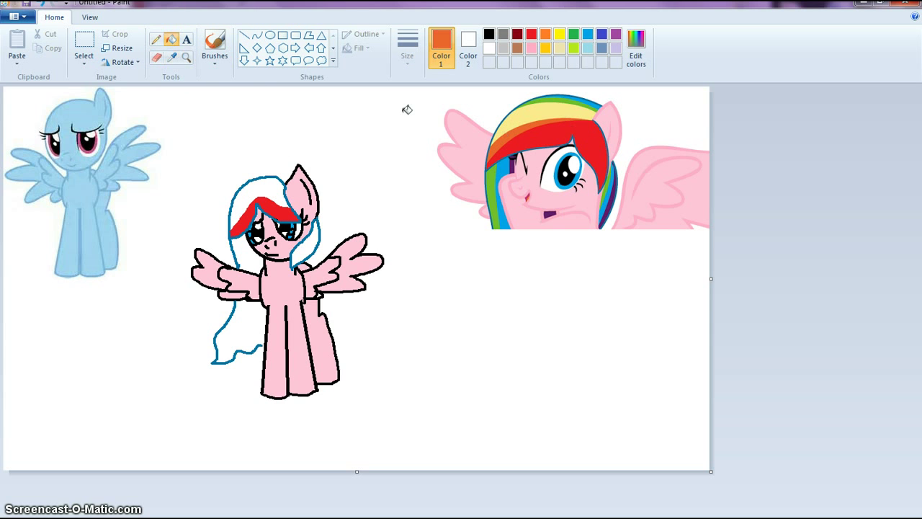
pyautogui.click(156, 39)
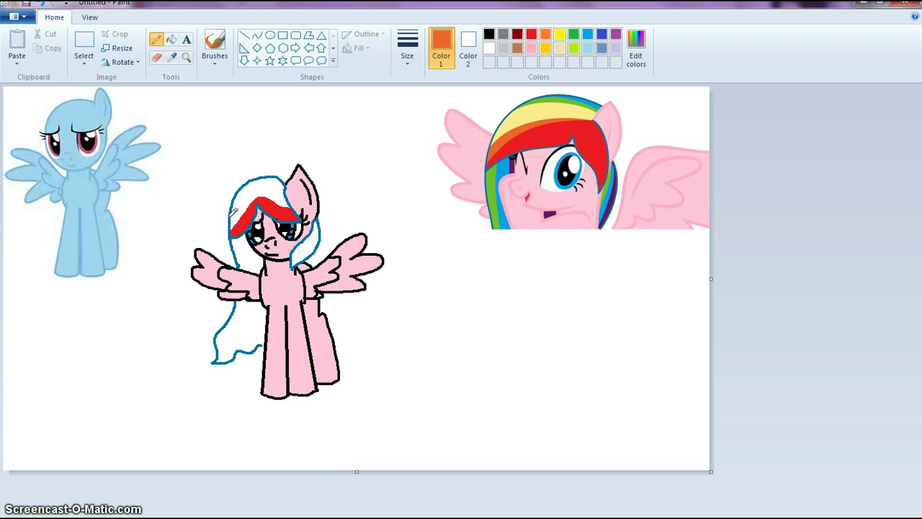
pyautogui.moveTo(233, 216)
pyautogui.mouseDown()
pyautogui.moveTo(245, 199)
pyautogui.moveTo(290, 192)
pyautogui.mouseUp()
pyautogui.click(171, 38)
pyautogui.click(262, 191)
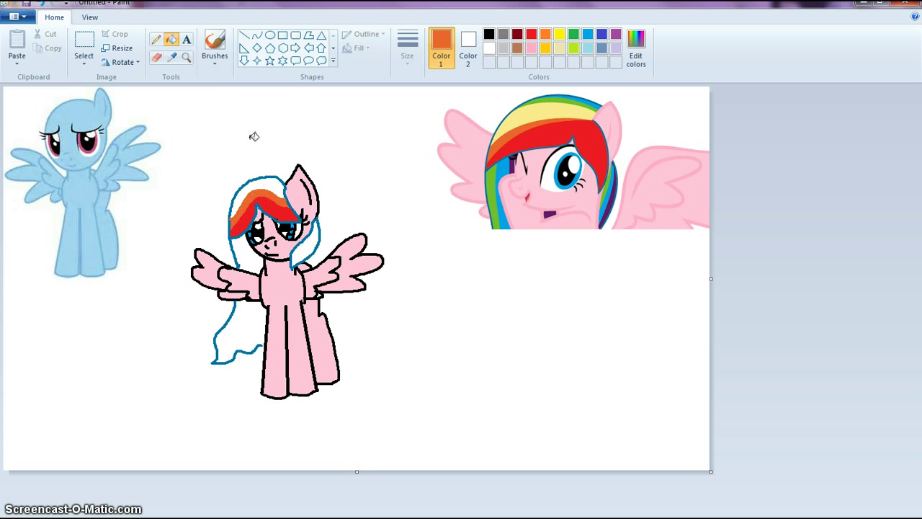
# Step: Add a pale yellow stripe above the orange one in the fringe, using the yellow sampled from the reference mane
pyautogui.click(170, 57)
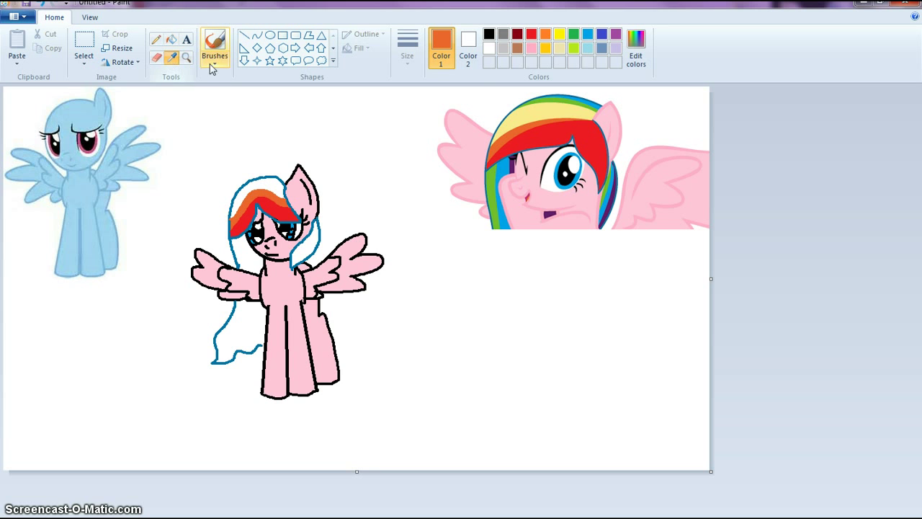
pyautogui.click(553, 113)
pyautogui.click(155, 39)
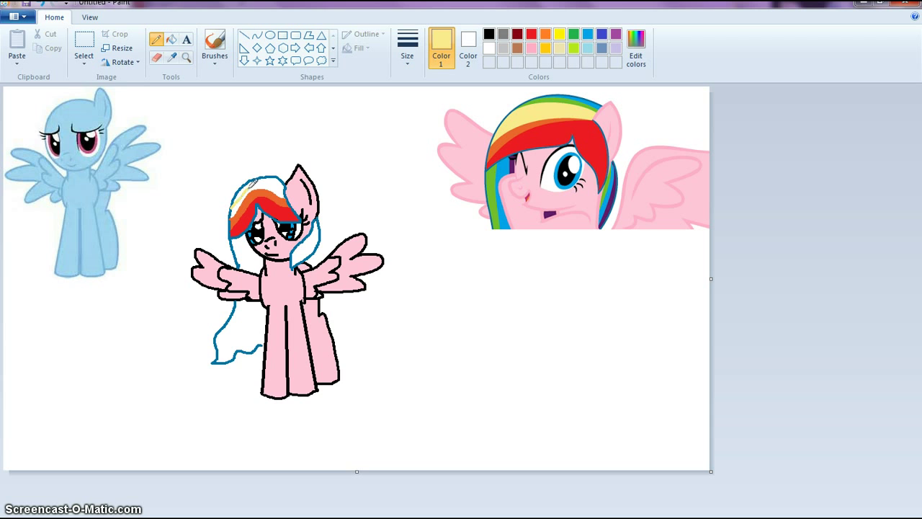
pyautogui.moveTo(252, 185); pyautogui.dragTo(284, 185)
pyautogui.click(171, 39)
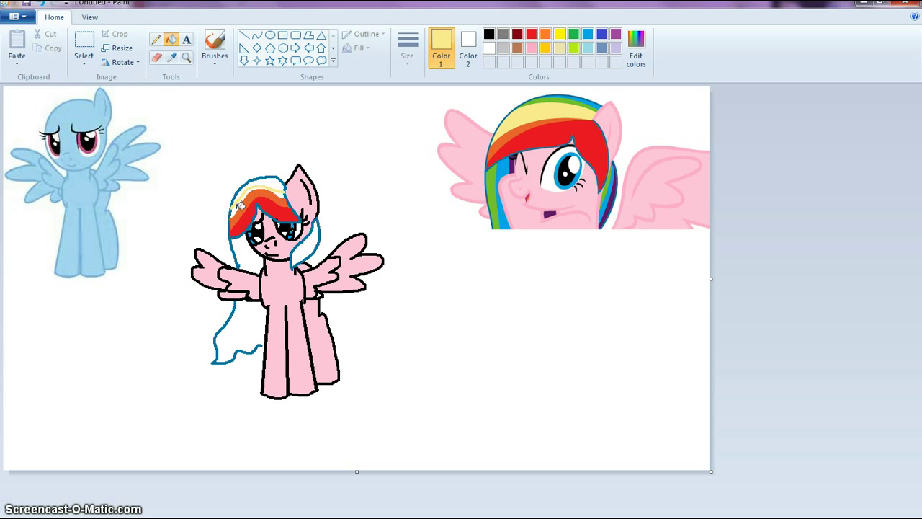
pyautogui.click(240, 205)
# Step: Add a green stripe above the yellow one and fill the remaining top of the fringe with blue, both sampled from the reference mane
pyautogui.click(155, 41)
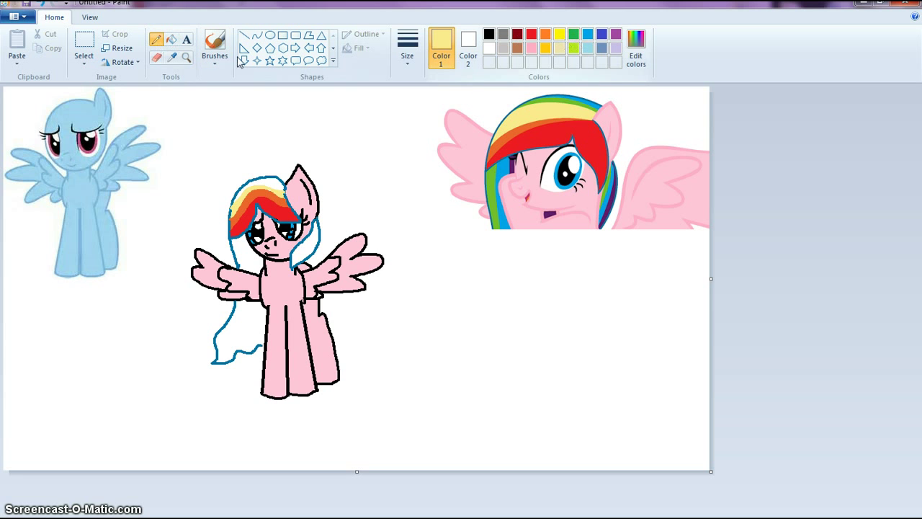
pyautogui.click(171, 57)
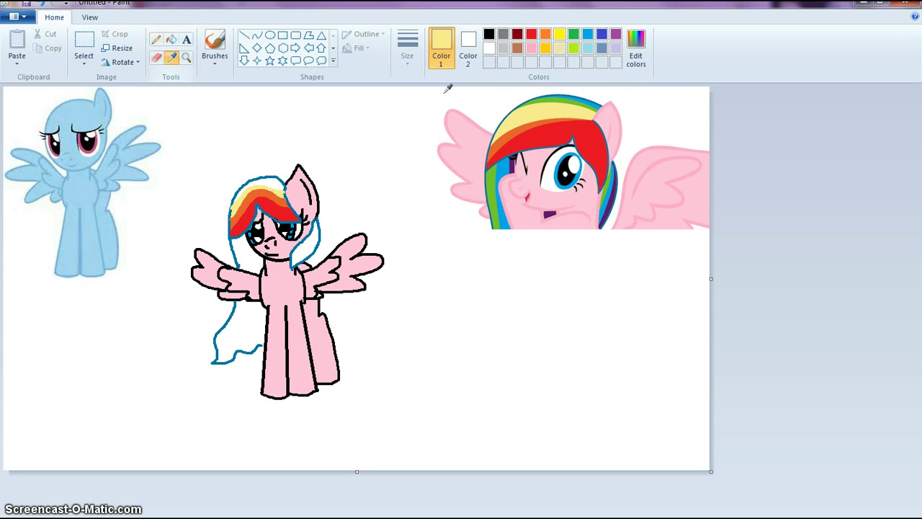
pyautogui.click(574, 96)
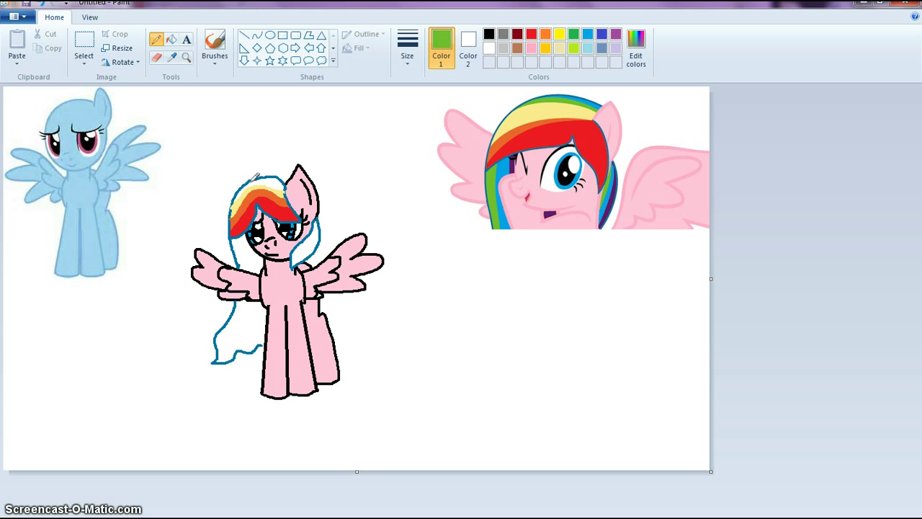
pyautogui.moveTo(257, 176); pyautogui.dragTo(284, 181)
pyautogui.click(171, 40)
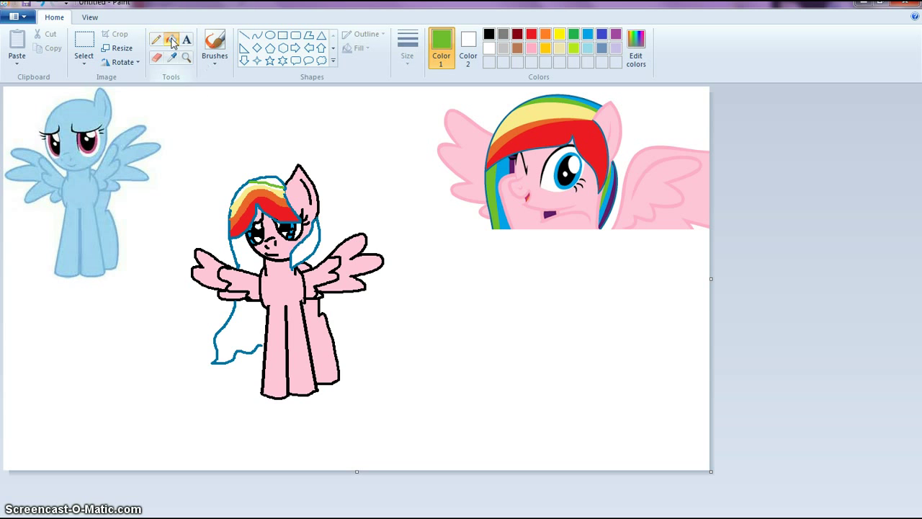
pyautogui.click(250, 184)
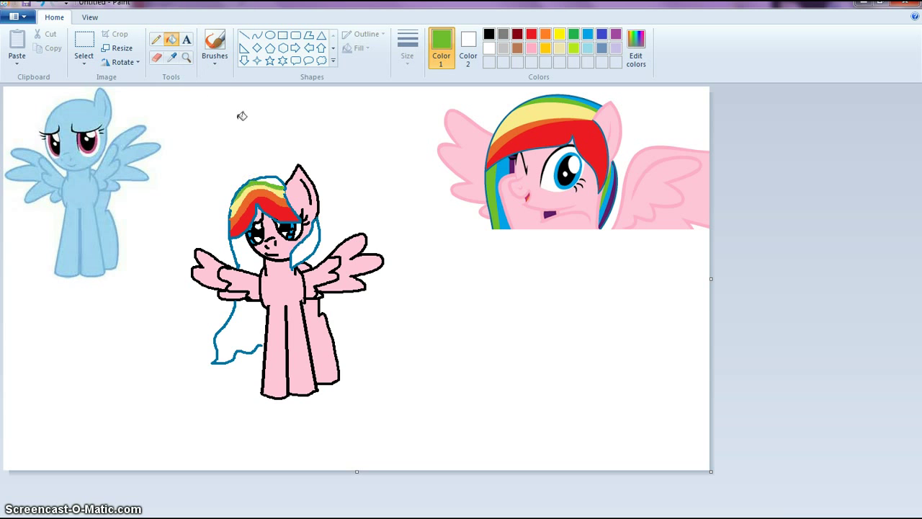
pyautogui.click(172, 57)
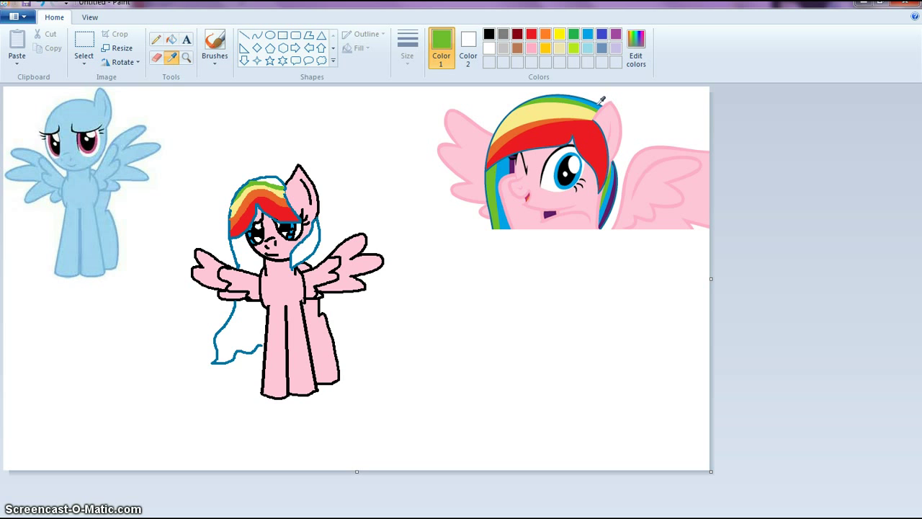
pyautogui.click(599, 104)
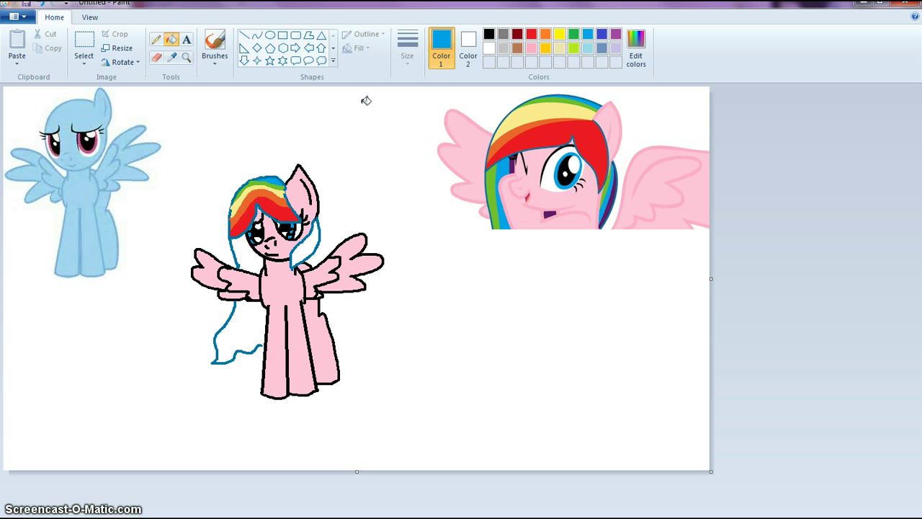
# Step: Sample the fringe's green, draw a boundary down the long hanging mane and fill its outer strand green above and below the wing
pyautogui.click(173, 56)
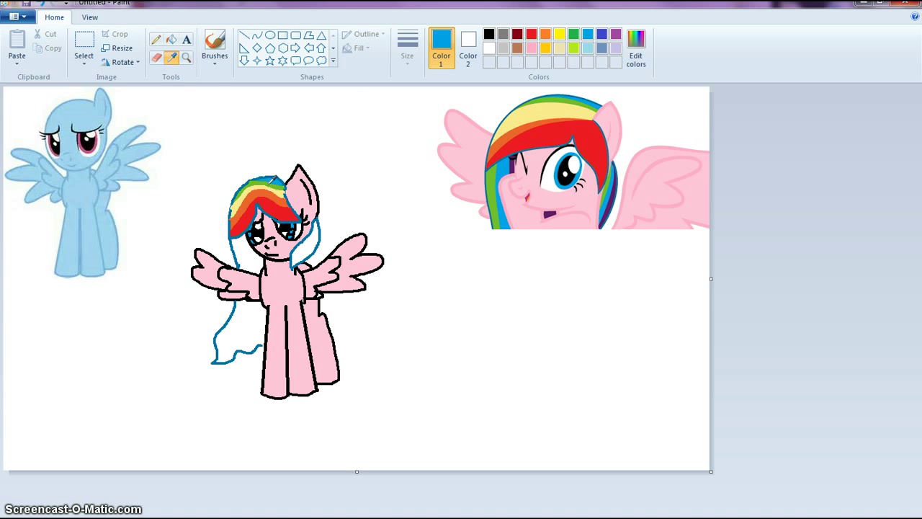
pyautogui.click(273, 178)
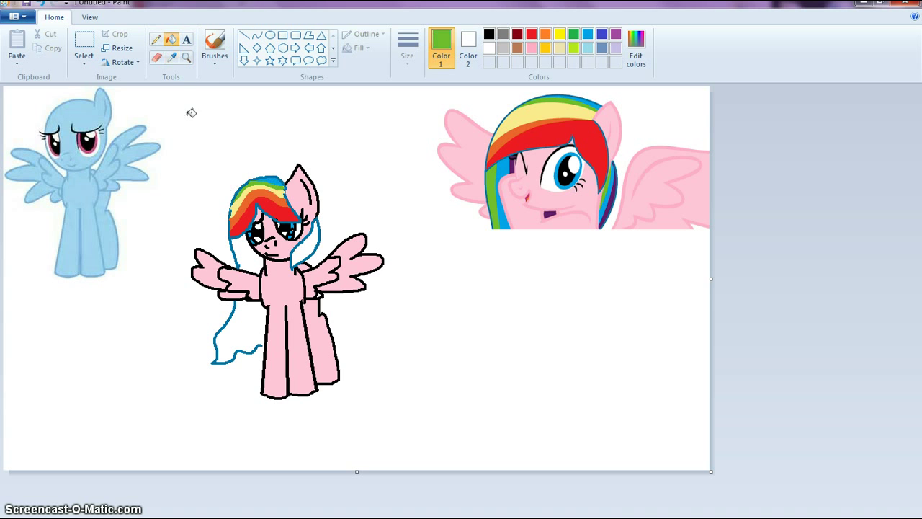
pyautogui.click(157, 39)
pyautogui.moveTo(239, 239); pyautogui.dragTo(236, 252)
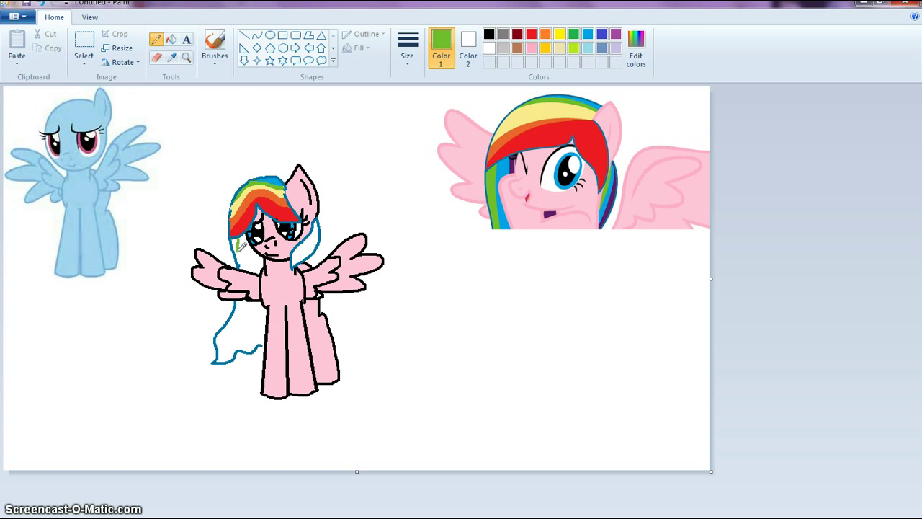
pyautogui.click(40, 4)
pyautogui.moveTo(238, 236)
pyautogui.mouseDown()
pyautogui.moveTo(250, 268)
pyautogui.moveTo(233, 337)
pyautogui.mouseUp()
pyautogui.click(172, 39)
pyautogui.click(236, 320)
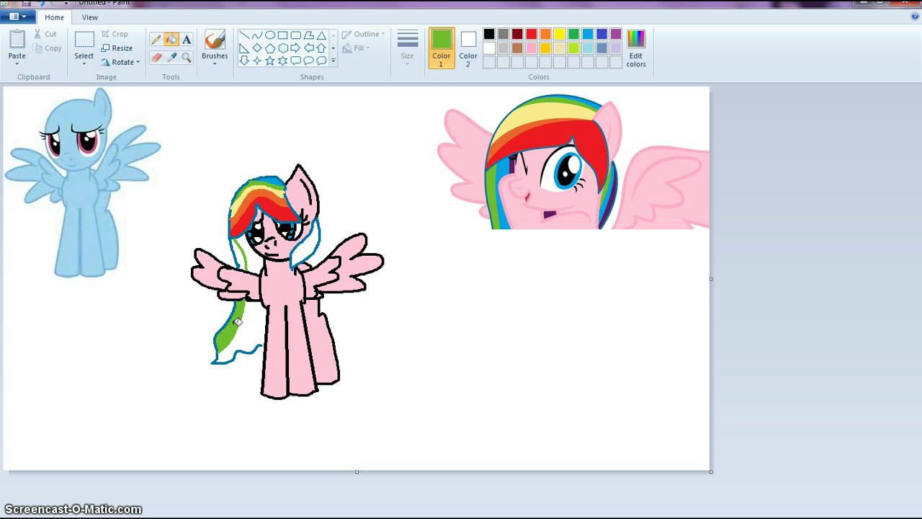
pyautogui.click(241, 258)
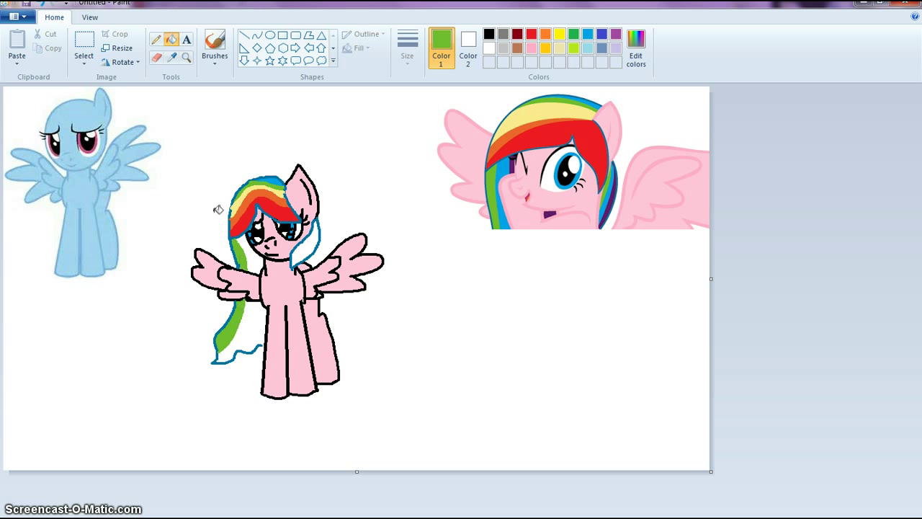
# Step: Sample the bright blue from the reference mane and add a blue strand beside the green one, above and below the wing
pyautogui.click(171, 58)
pyautogui.click(504, 170)
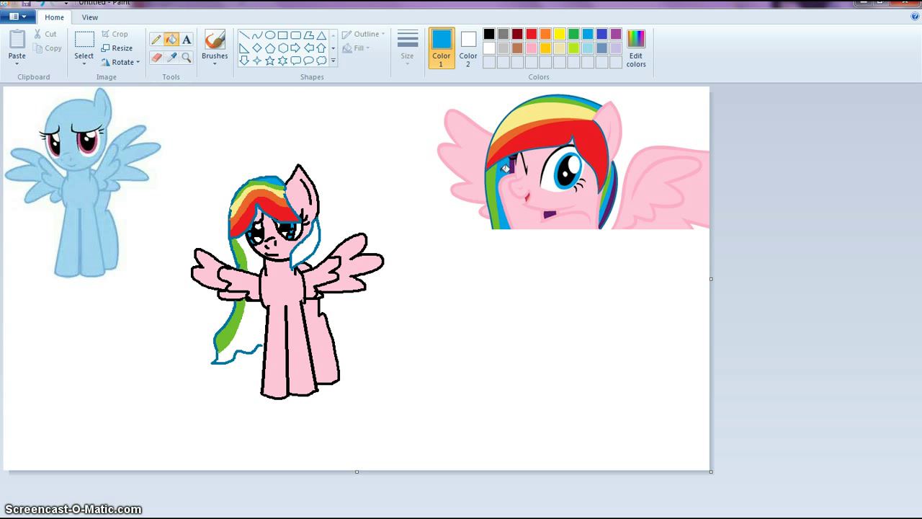
pyautogui.click(156, 39)
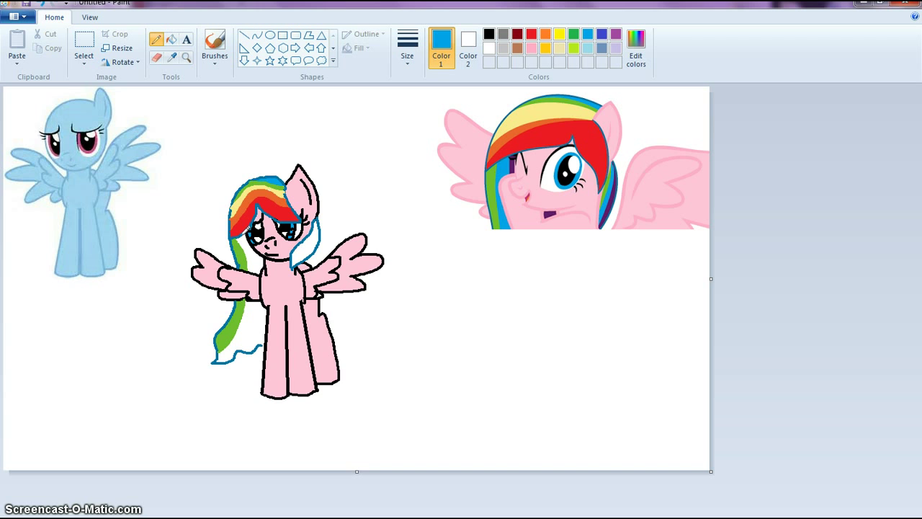
pyautogui.moveTo(247, 231)
pyautogui.mouseDown()
pyautogui.moveTo(259, 268)
pyautogui.moveTo(248, 329)
pyautogui.moveTo(226, 352)
pyautogui.mouseUp()
pyautogui.click(171, 39)
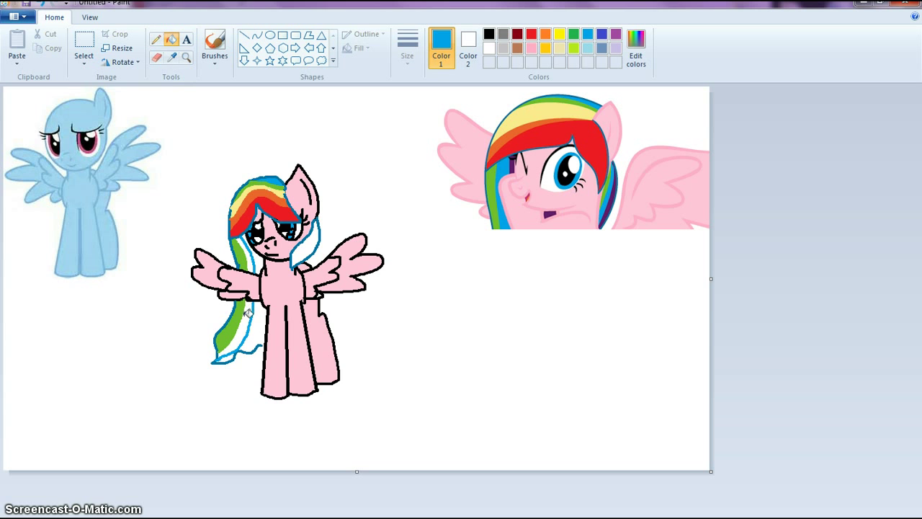
pyautogui.click(245, 314)
pyautogui.click(249, 260)
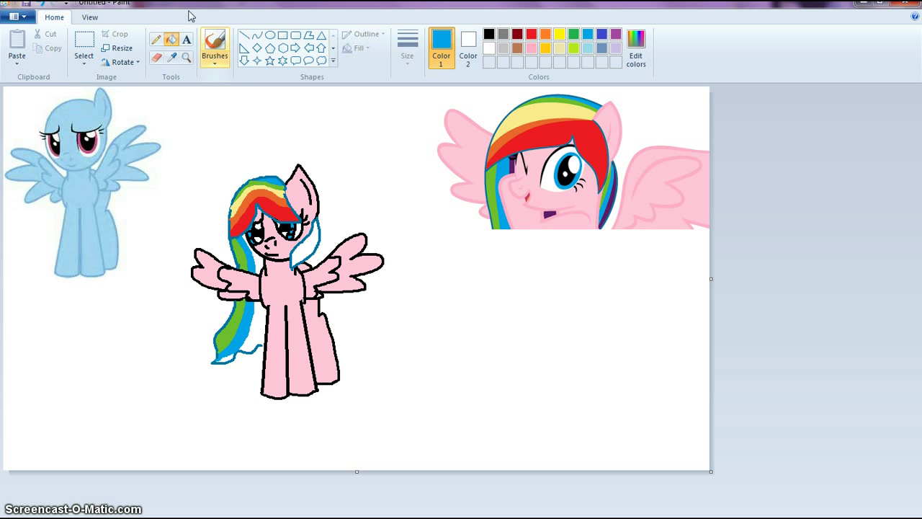
# Step: Sample the purple from the reference mane and fill the inner strand and tip of the long hanging mane with it
pyautogui.click(172, 57)
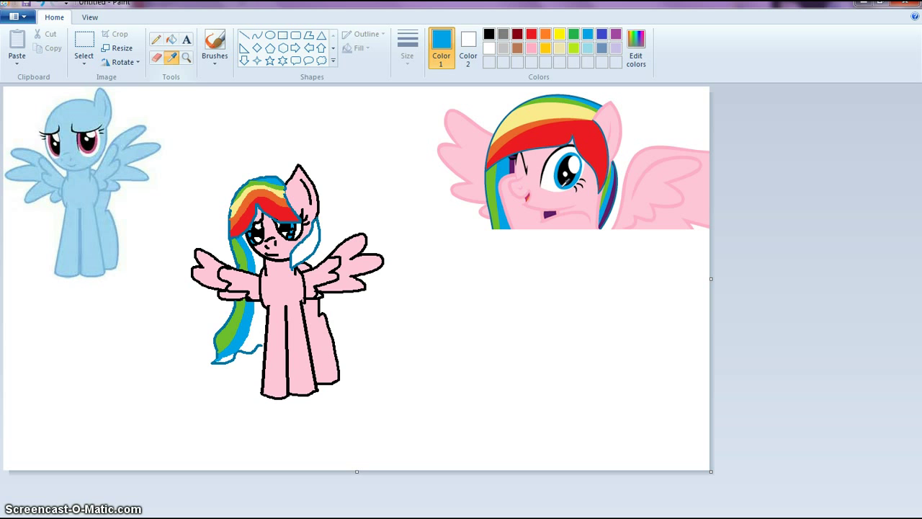
pyautogui.click(614, 200)
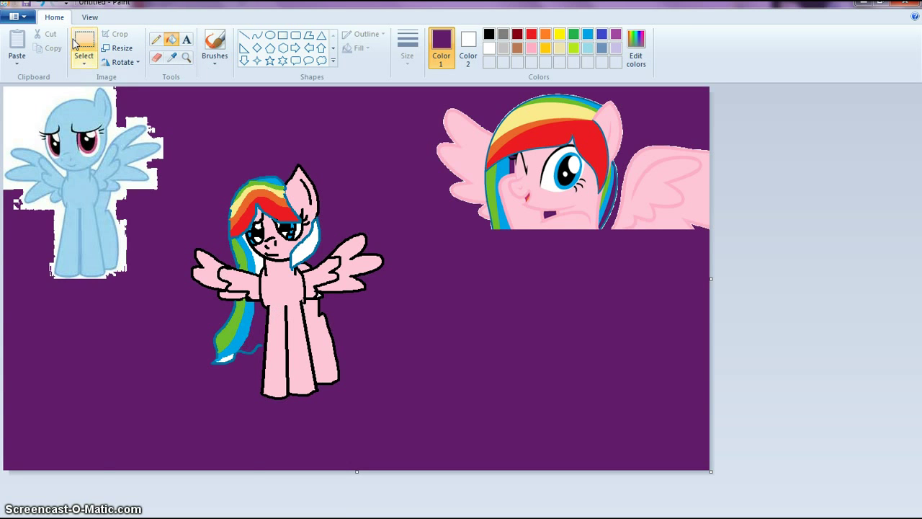
pyautogui.hotkey('ctrl', 'z')
pyautogui.click(157, 40)
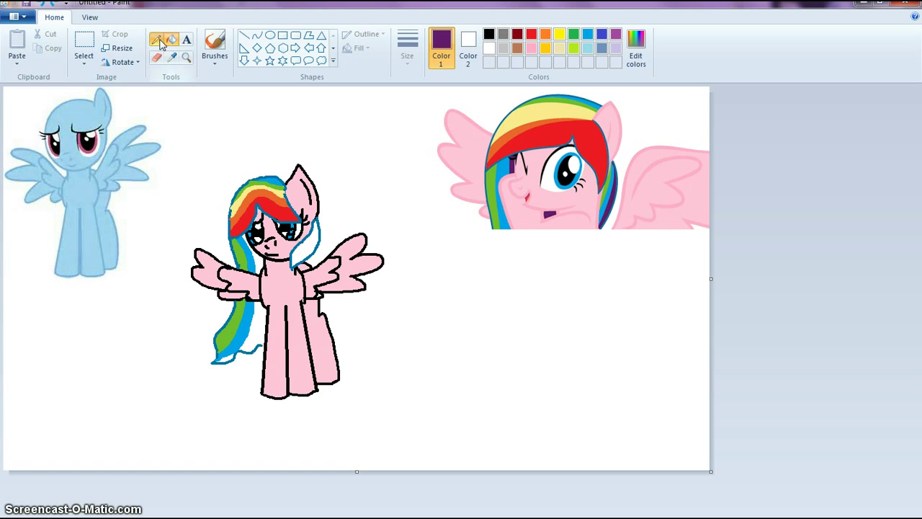
pyautogui.click(159, 41)
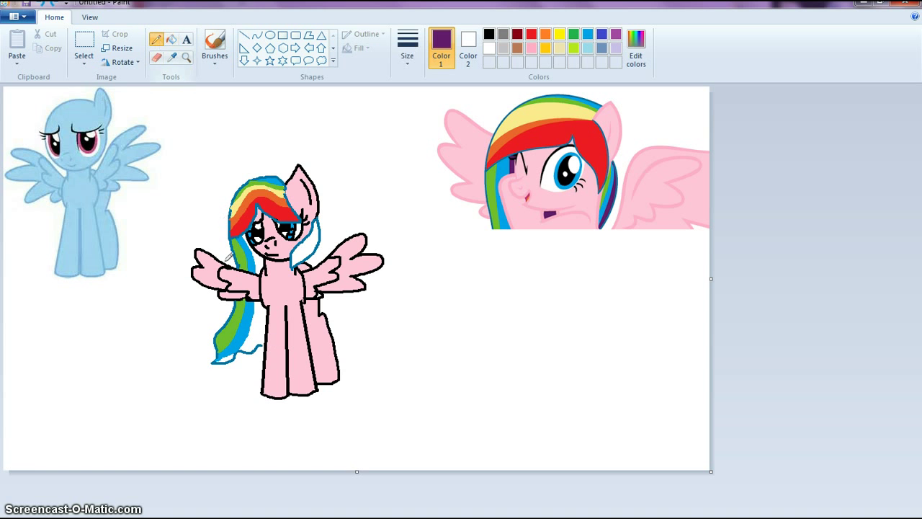
pyautogui.click(171, 39)
pyautogui.click(259, 330)
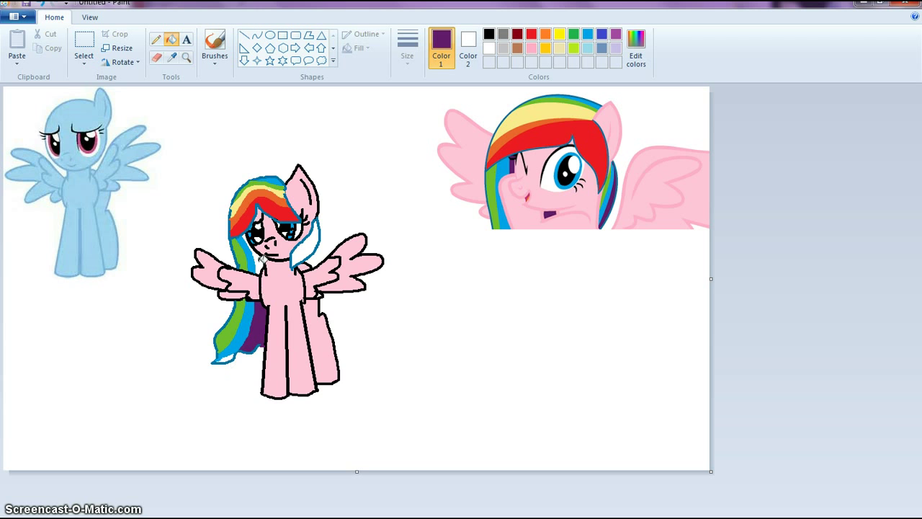
pyautogui.click(220, 357)
# Step: Divide the short mane lock beside the cheek with a purple line, filling its outer part purple and its inner part the reference mane's bright blue
pyautogui.click(157, 40)
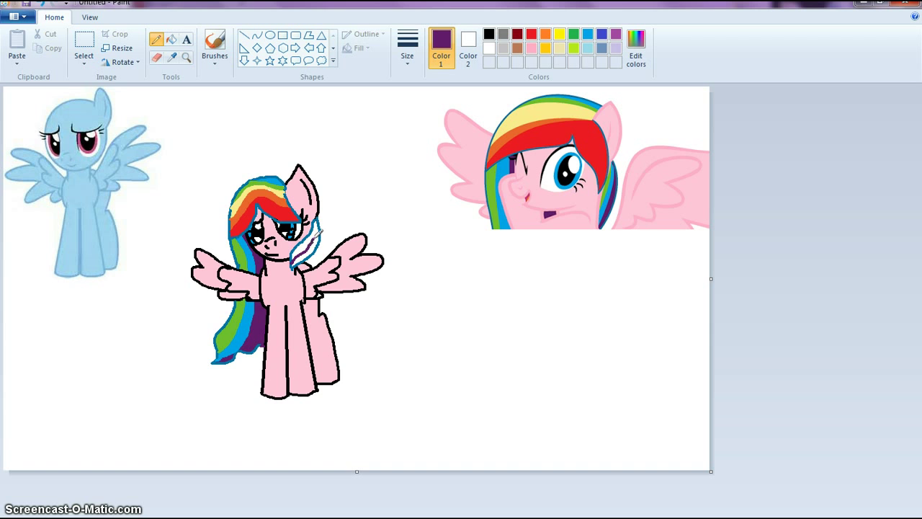
pyautogui.click(172, 40)
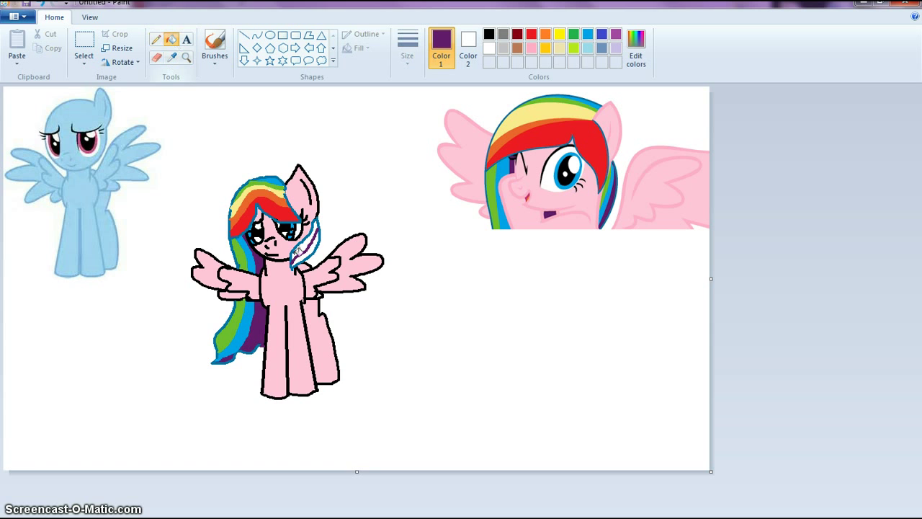
pyautogui.click(311, 248)
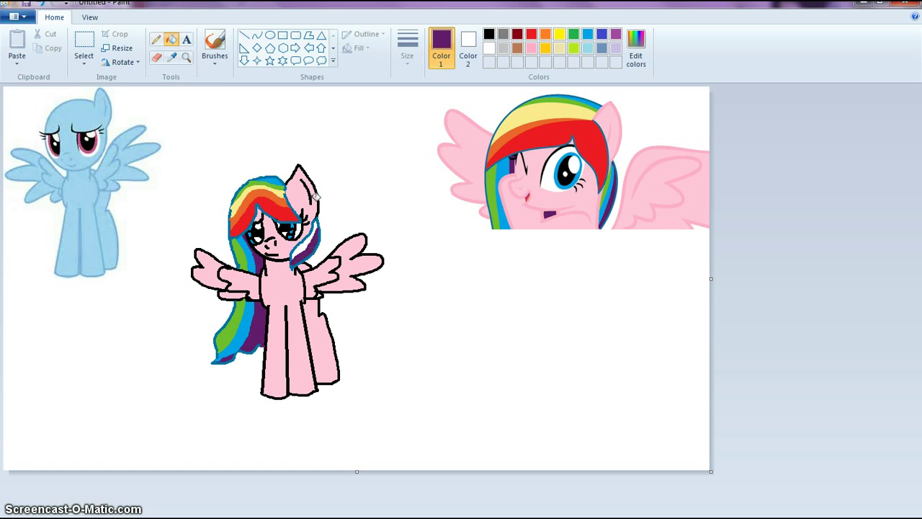
pyautogui.click(170, 59)
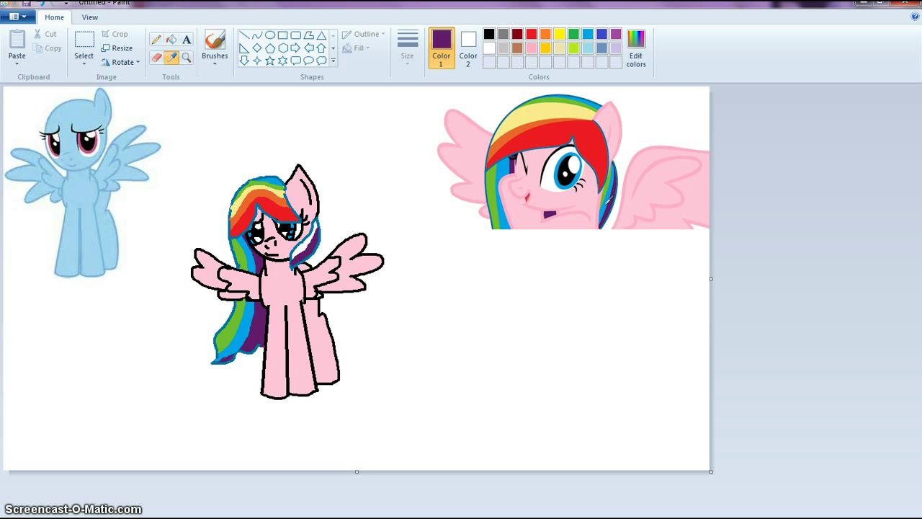
pyautogui.click(610, 201)
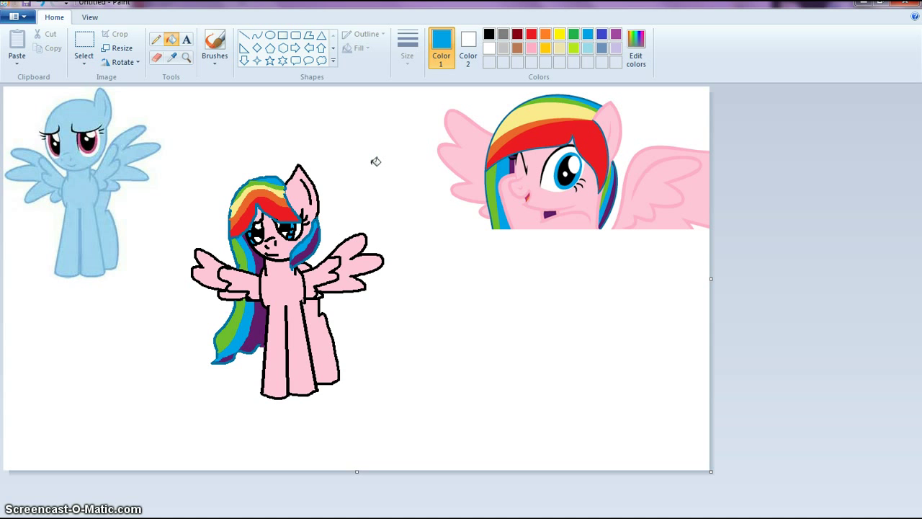
pyautogui.click(156, 40)
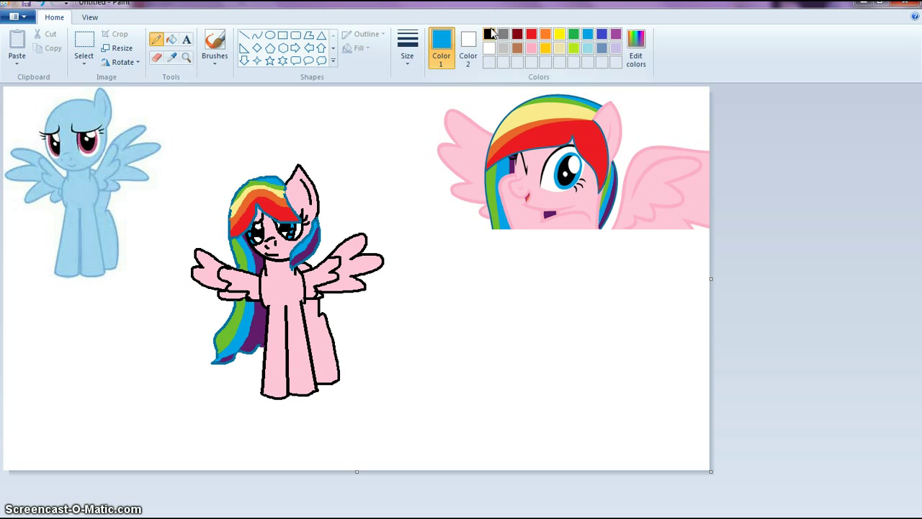
pyautogui.click(489, 34)
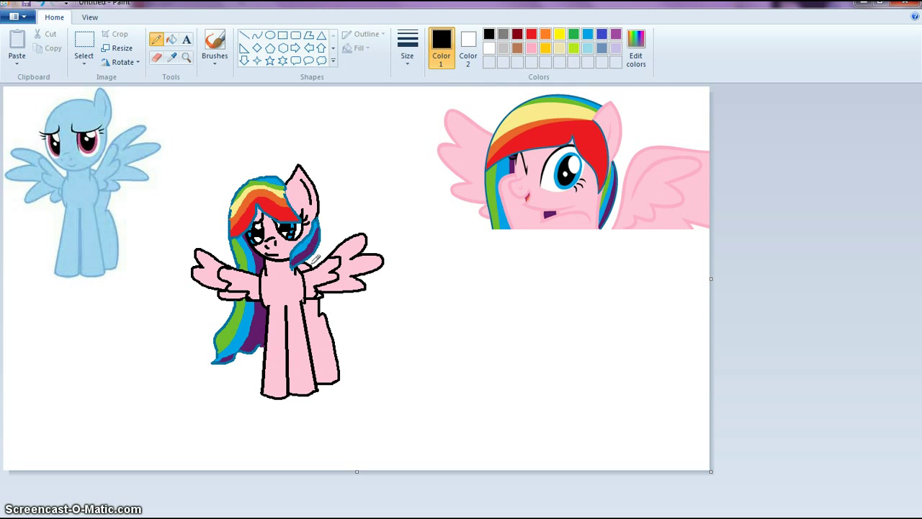
pyautogui.moveTo(339, 288)
pyautogui.mouseDown()
pyautogui.moveTo(351, 366)
pyautogui.moveTo(366, 357)
pyautogui.moveTo(344, 379)
pyautogui.mouseUp()
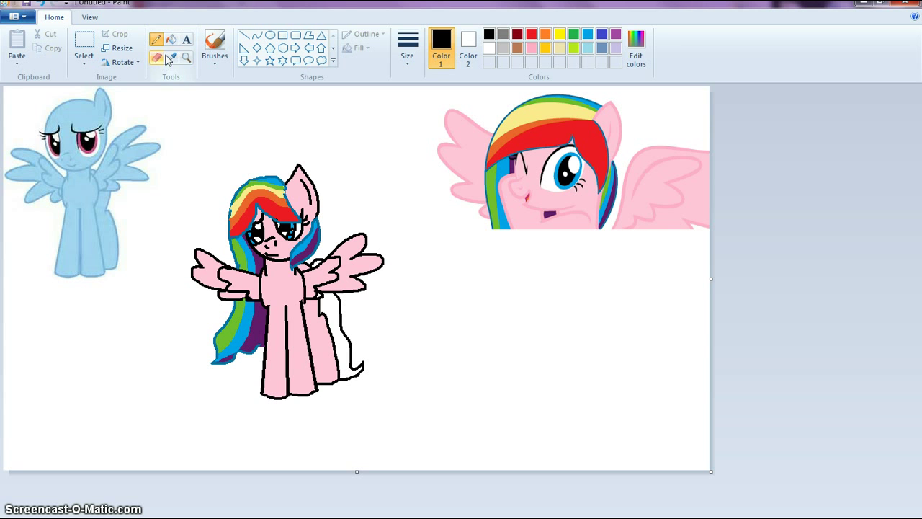
pyautogui.click(43, 5)
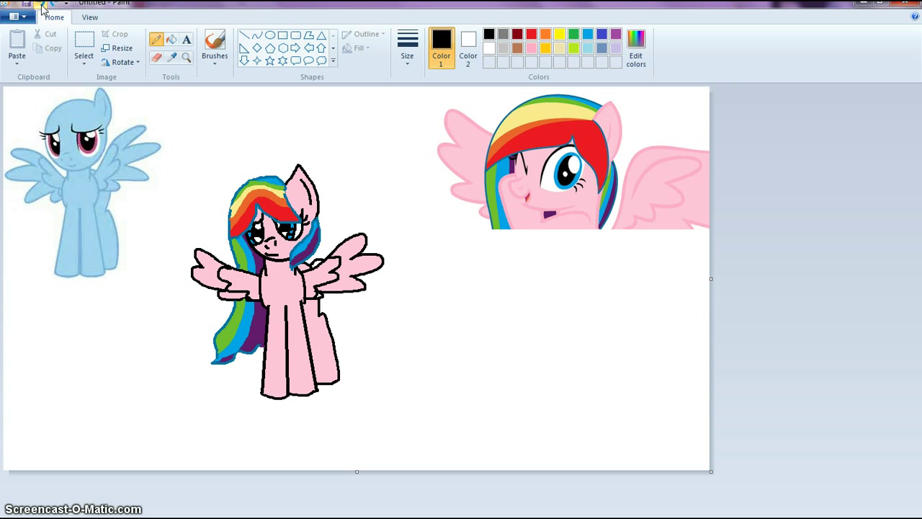
# Step: Outline the tail above and below the wing in the mane outline's dark blue and fill its upper part with the fringe's bright blue
pyautogui.click(172, 57)
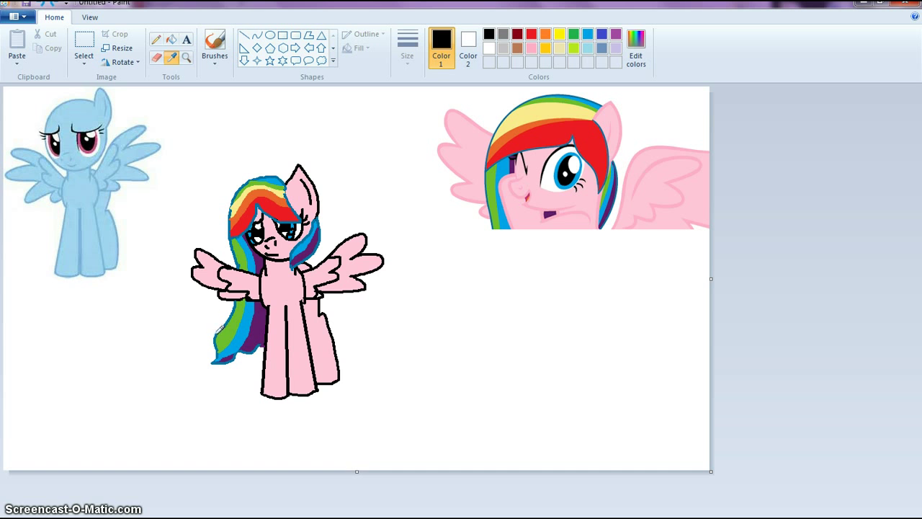
pyautogui.click(218, 330)
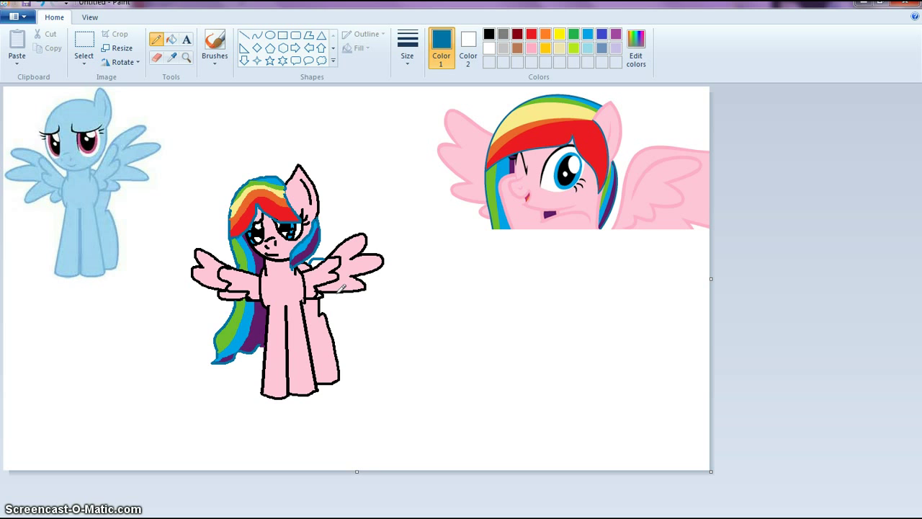
pyautogui.moveTo(340, 287); pyautogui.dragTo(356, 365)
pyautogui.click(173, 57)
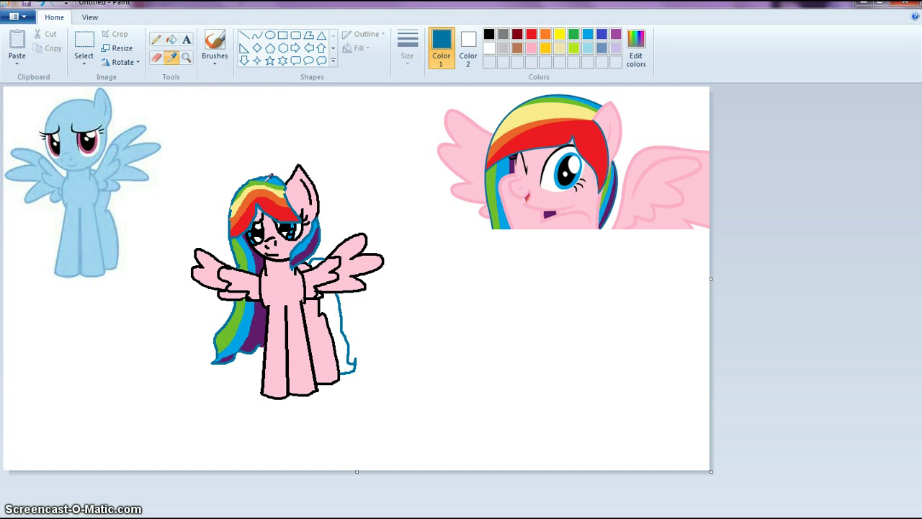
pyautogui.click(275, 175)
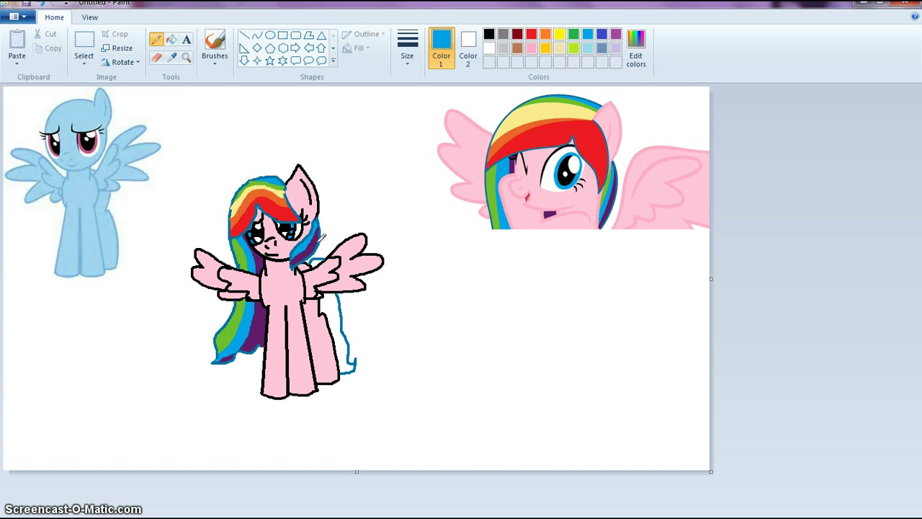
pyautogui.click(171, 39)
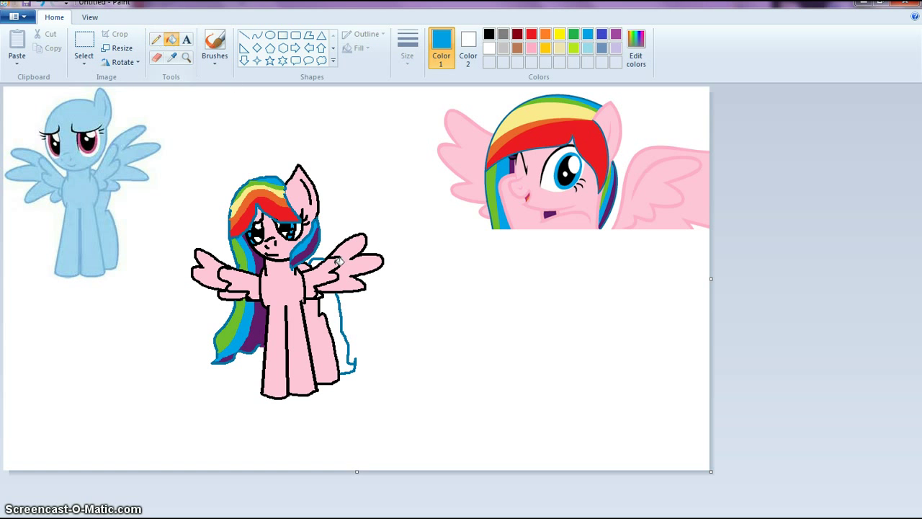
# Step: Sample the fringe's green, draw a boundary across the tail just below the wing and fill the section above it green
pyautogui.click(171, 57)
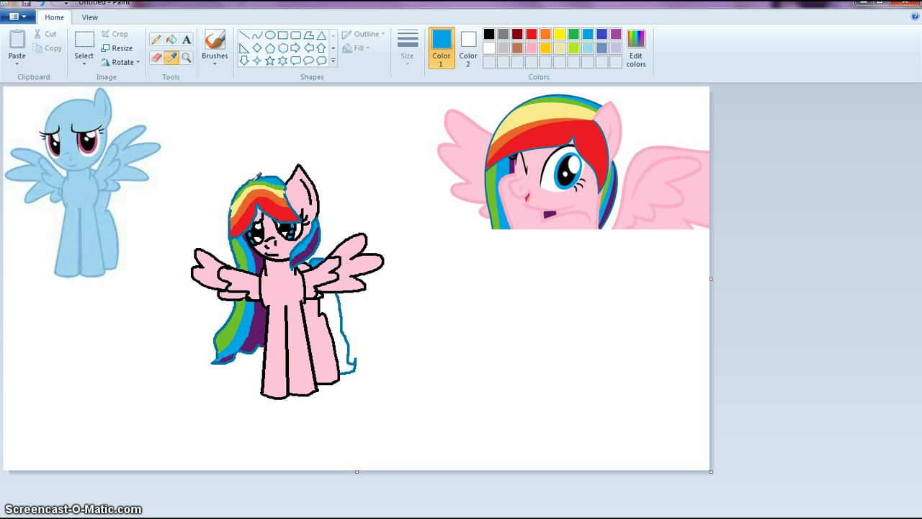
pyautogui.click(257, 175)
pyautogui.click(156, 38)
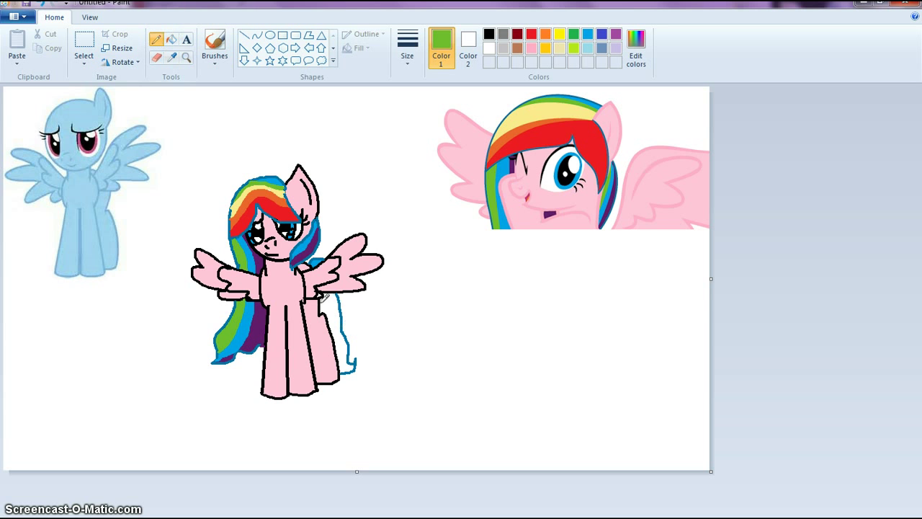
pyautogui.moveTo(322, 300); pyautogui.dragTo(344, 308)
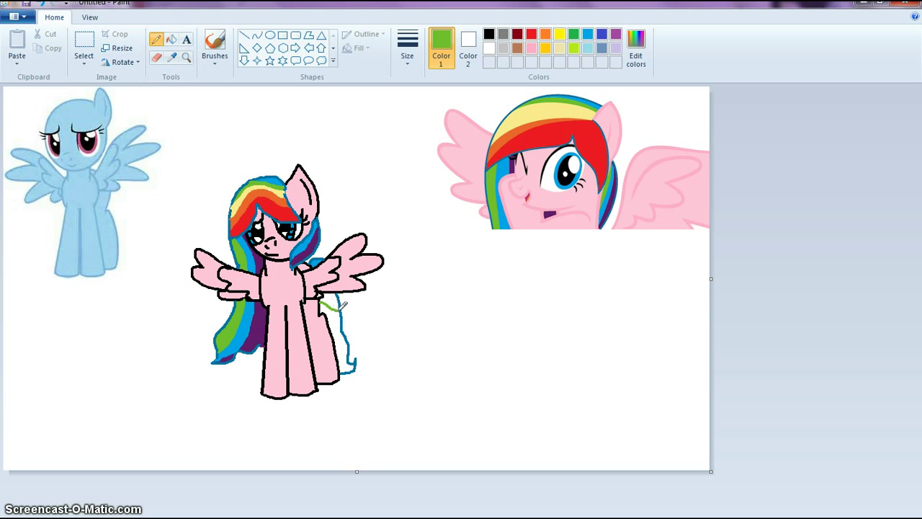
pyautogui.click(171, 39)
pyautogui.click(333, 297)
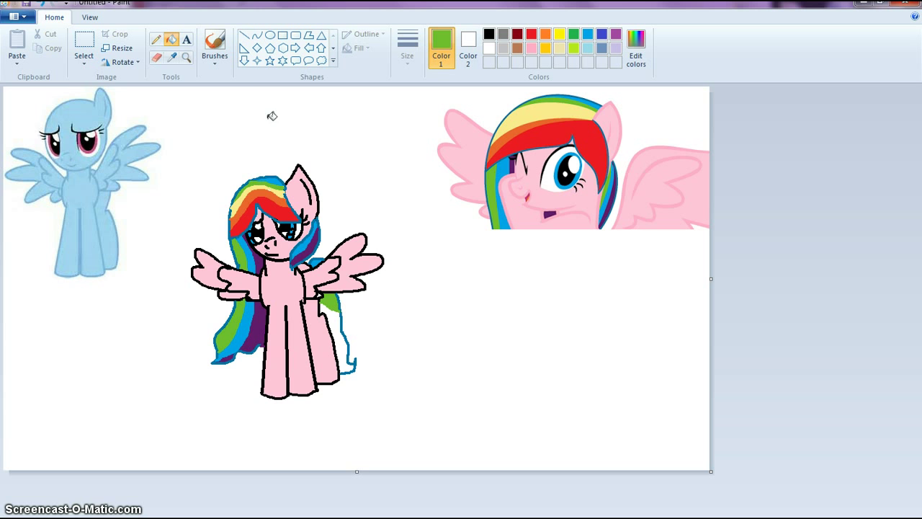
# Step: Add a pale yellow band below the green one in the tail, using the yellow sampled from the fringe
pyautogui.click(171, 57)
pyautogui.click(273, 183)
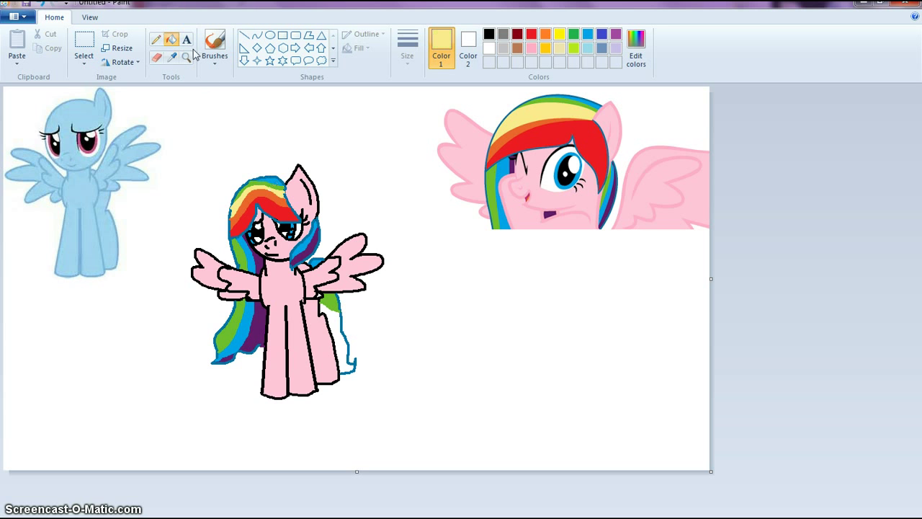
pyautogui.click(155, 39)
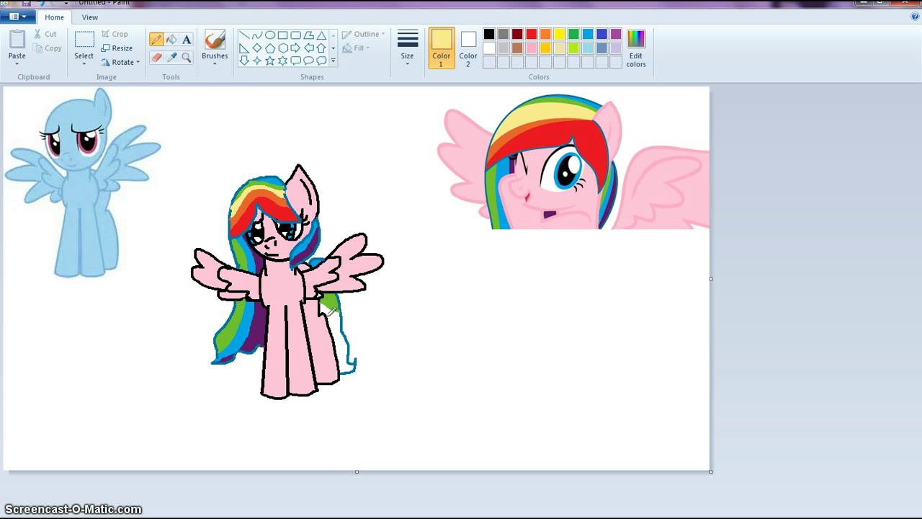
pyautogui.click(170, 39)
pyautogui.click(328, 301)
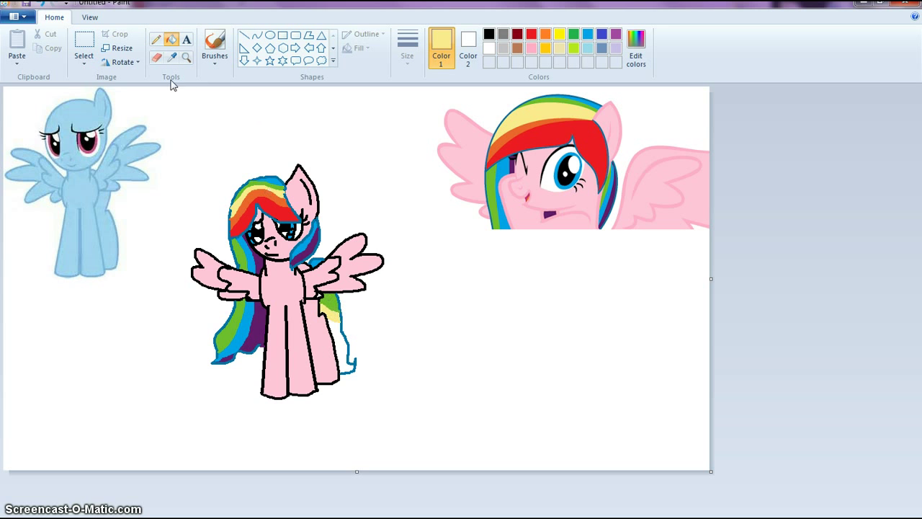
# Step: Add an orange band below the yellow one in the tail, using the orange sampled from the fringe
pyautogui.click(160, 41)
pyautogui.click(172, 57)
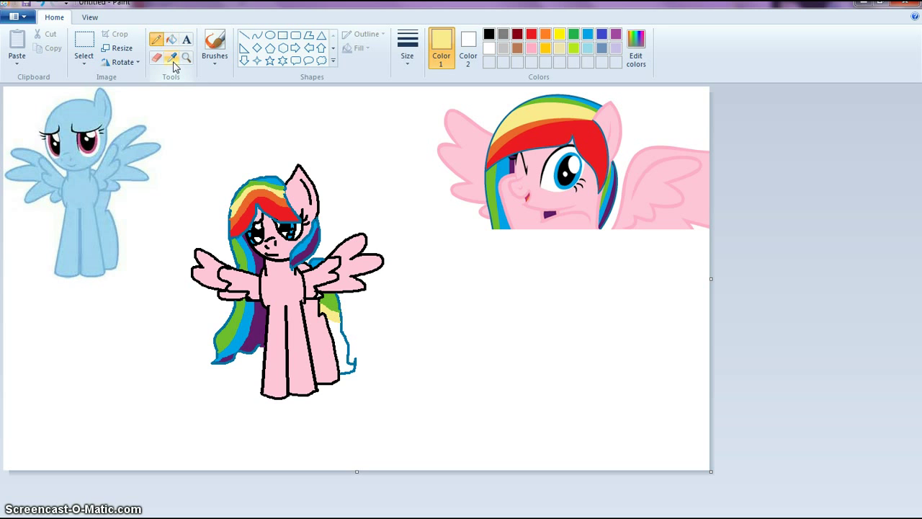
pyautogui.click(272, 188)
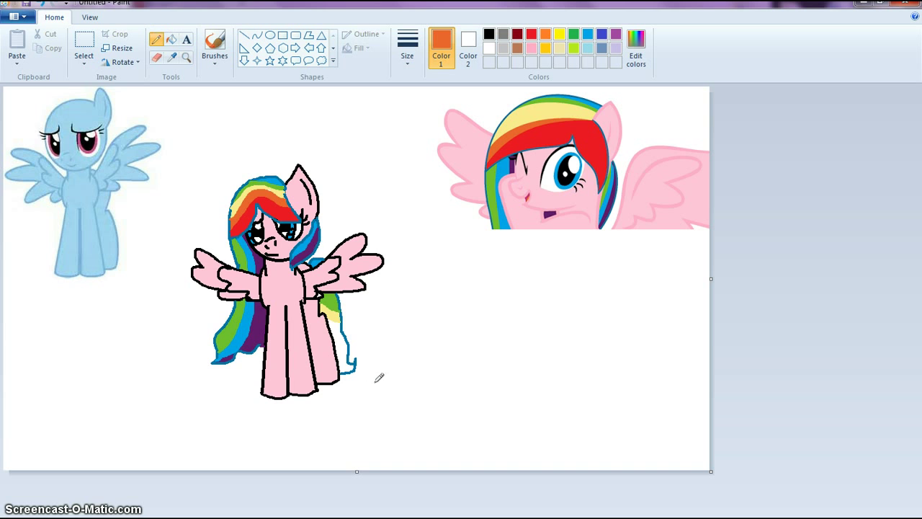
pyautogui.moveTo(331, 328); pyautogui.dragTo(337, 331)
pyautogui.click(170, 39)
pyautogui.click(337, 328)
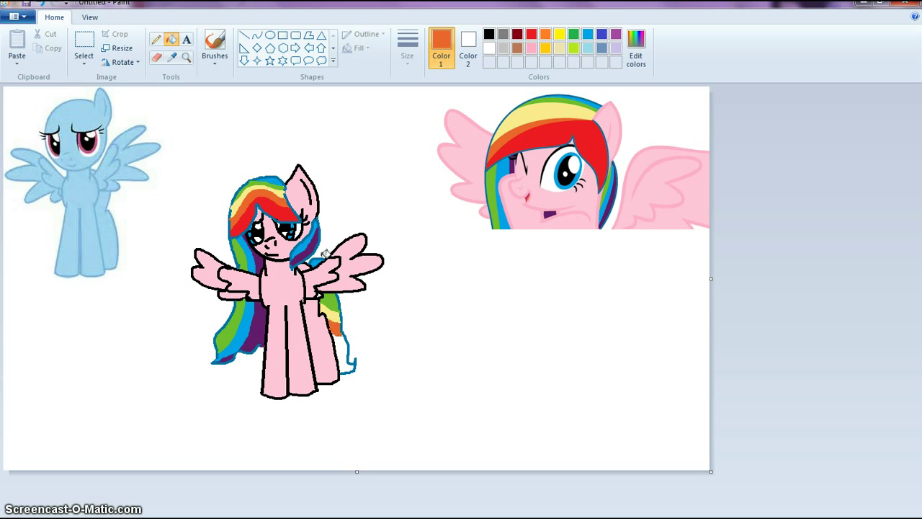
# Step: Sample the fringe's red, draw a boundary across the lower tail and fill the band below the orange one red
pyautogui.click(173, 57)
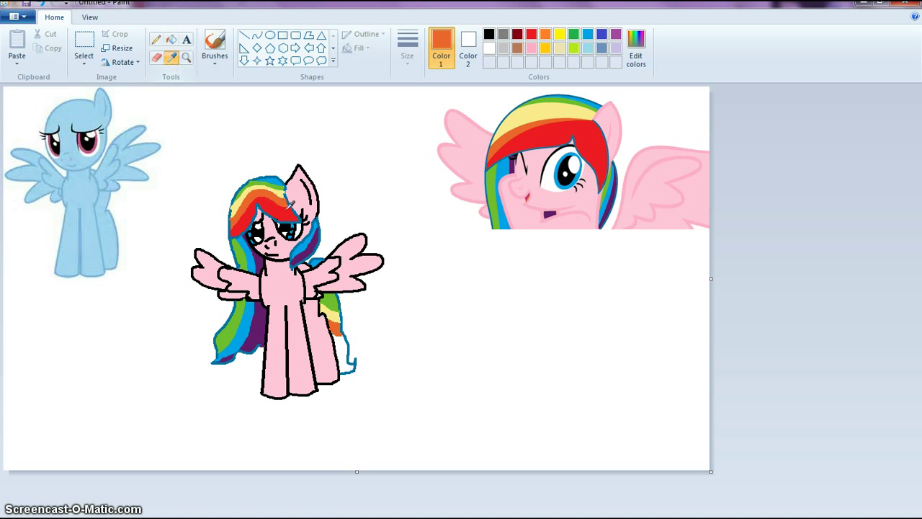
pyautogui.click(290, 205)
pyautogui.click(156, 39)
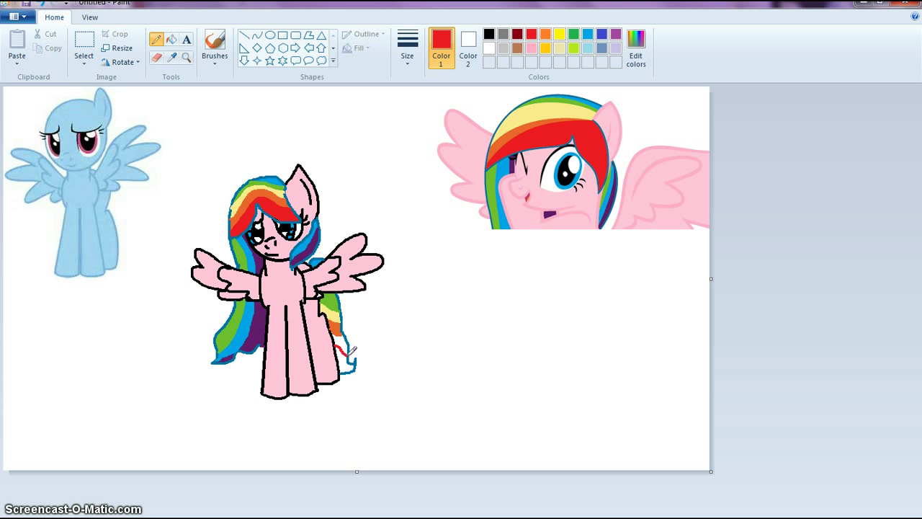
pyautogui.click(171, 39)
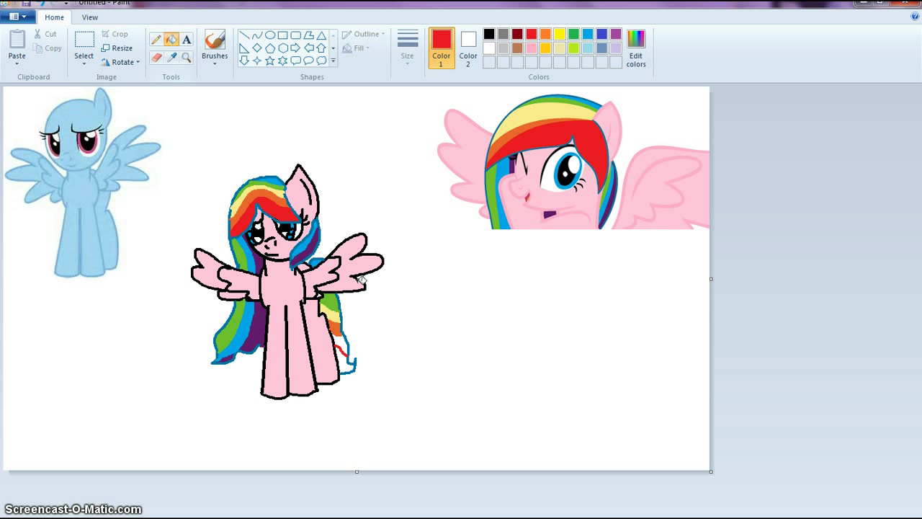
pyautogui.click(346, 344)
# Step: Fill the remaining tip of the tail with the purple sampled from the long hanging mane
pyautogui.click(172, 57)
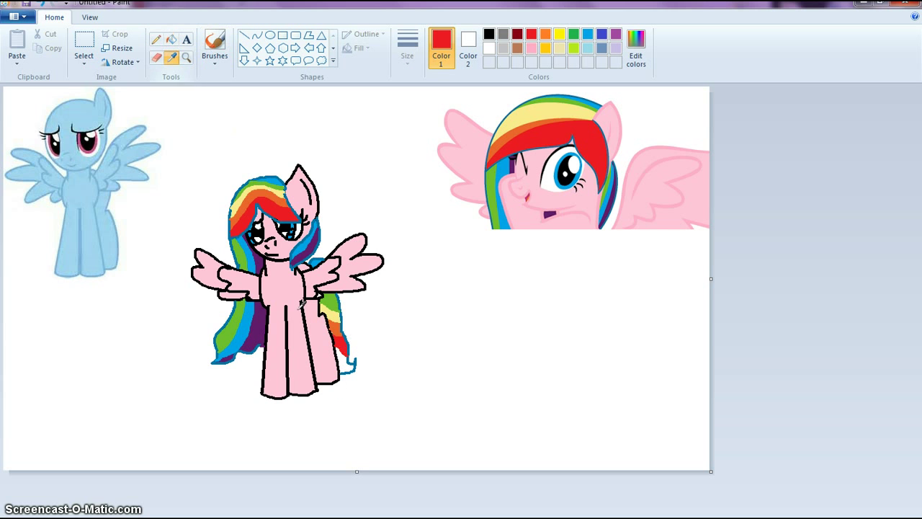
pyautogui.click(249, 328)
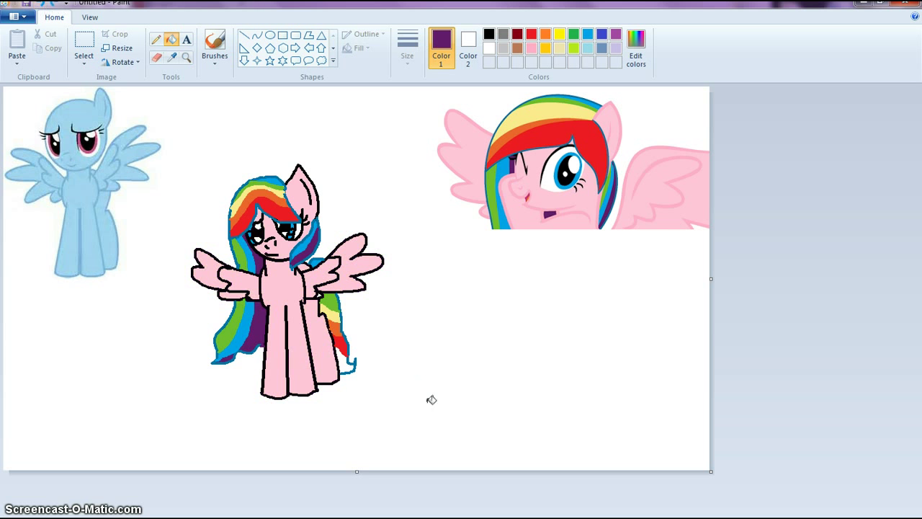
pyautogui.click(352, 363)
pyautogui.click(85, 45)
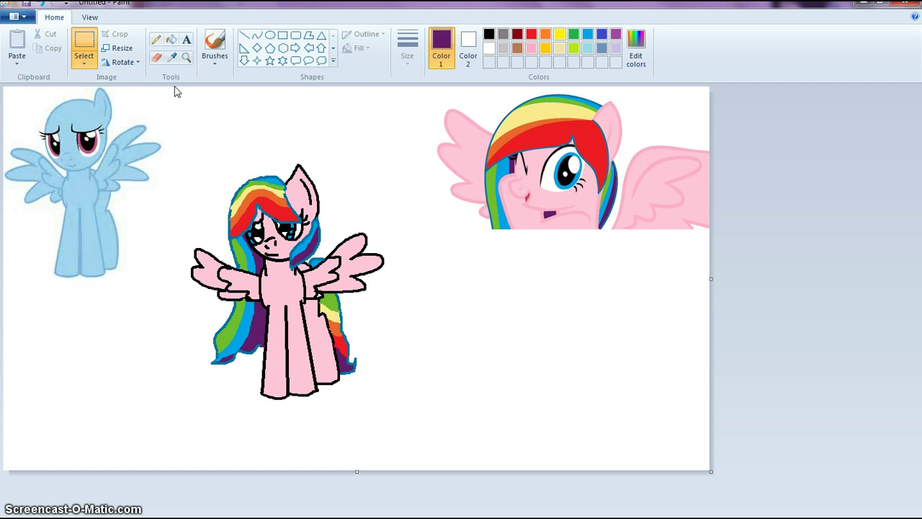
# Step: Remove the blue pony and the pink reference pony by moving each selected picture off the canvas
pyautogui.moveTo(174, 87); pyautogui.dragTo(3, 294)
pyautogui.moveTo(48, 231); pyautogui.dragTo(918, 233)
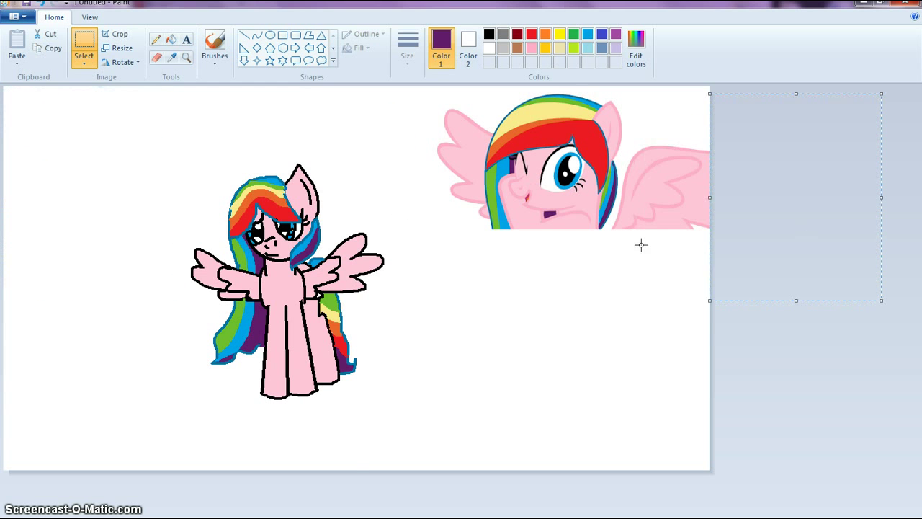
pyautogui.click(469, 233)
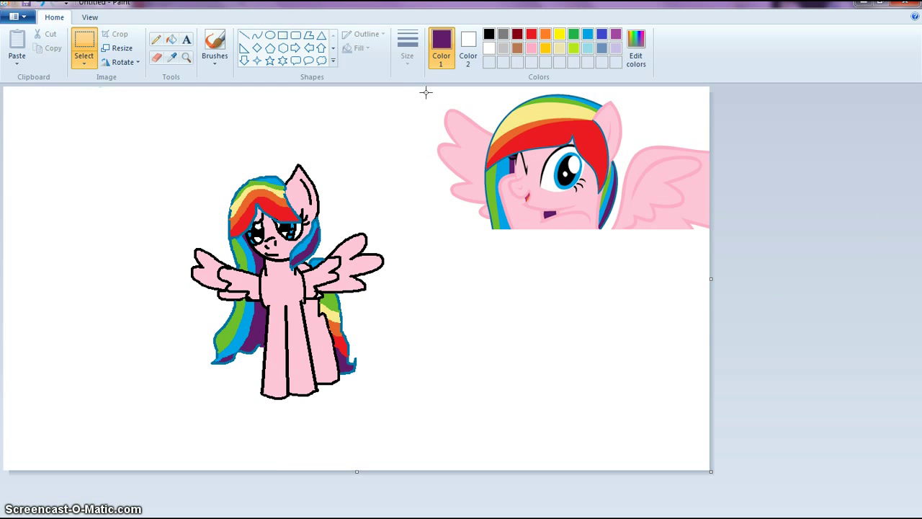
pyautogui.moveTo(425, 87); pyautogui.dragTo(735, 233)
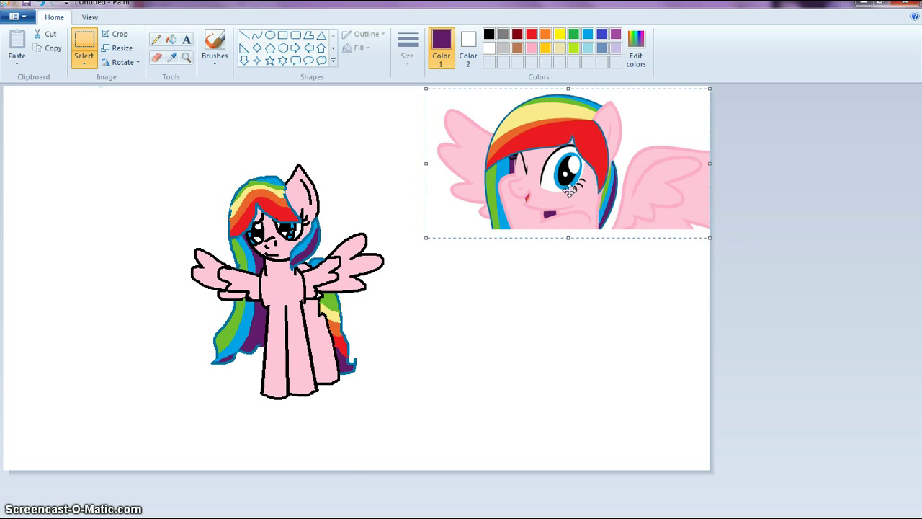
pyautogui.moveTo(569, 191); pyautogui.dragTo(853, 216)
pyautogui.click(362, 232)
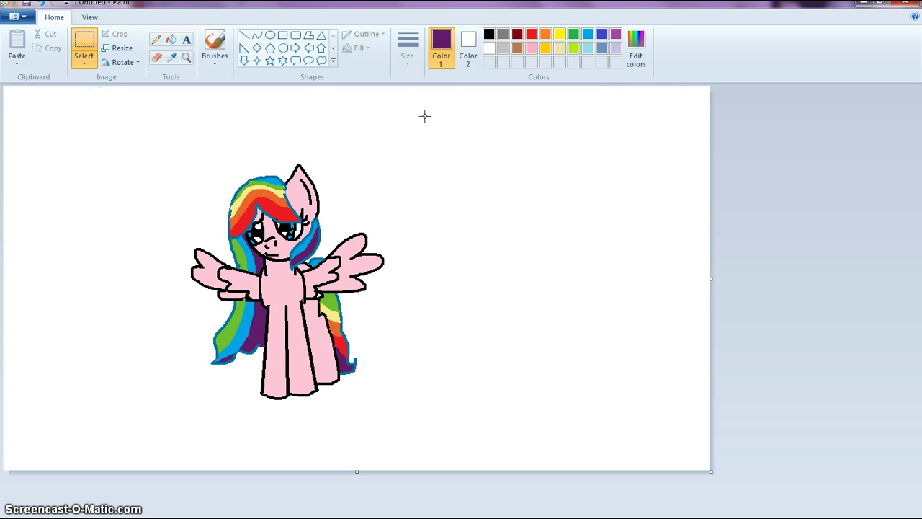
# Step: Move the finished pony into the canvas's upper-left corner and shrink the canvas to fit closely around it
pyautogui.moveTo(423, 115); pyautogui.dragTo(101, 437)
pyautogui.moveTo(258, 330); pyautogui.dragTo(70, 254)
pyautogui.press('Escape')
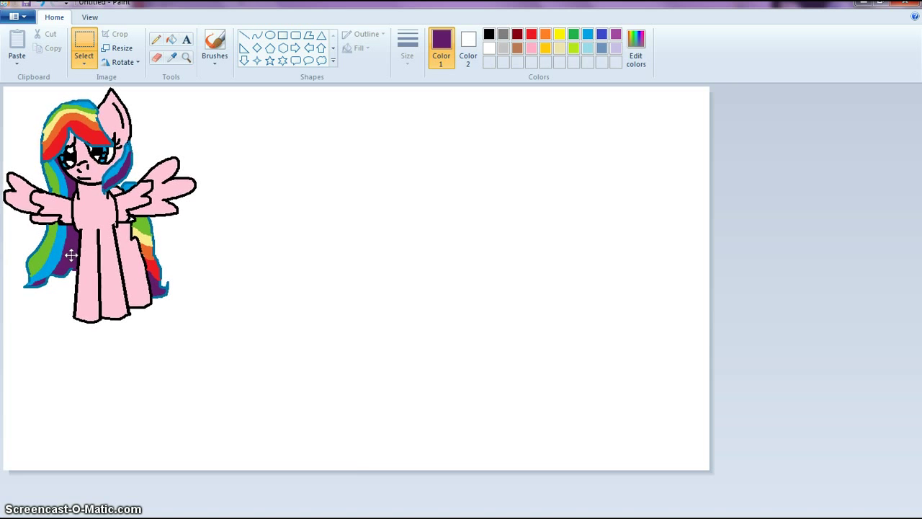
pyautogui.moveTo(717, 470); pyautogui.dragTo(203, 329)
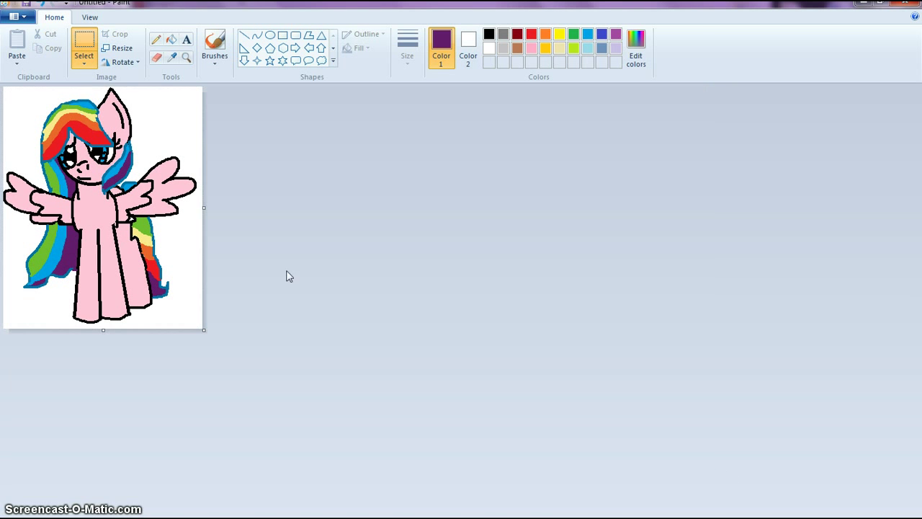
# Step: Fill the white background around the pony with light turquoise from the palette
pyautogui.click(170, 39)
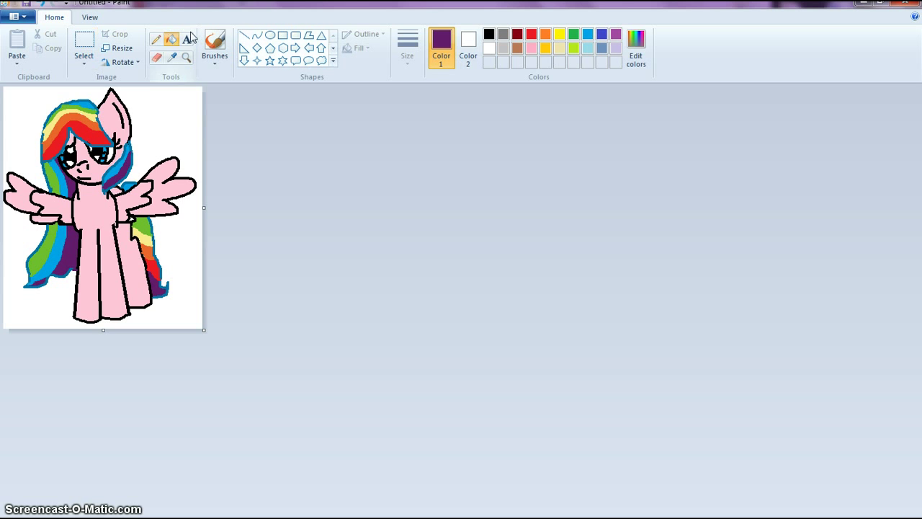
pyautogui.click(588, 48)
pyautogui.click(159, 130)
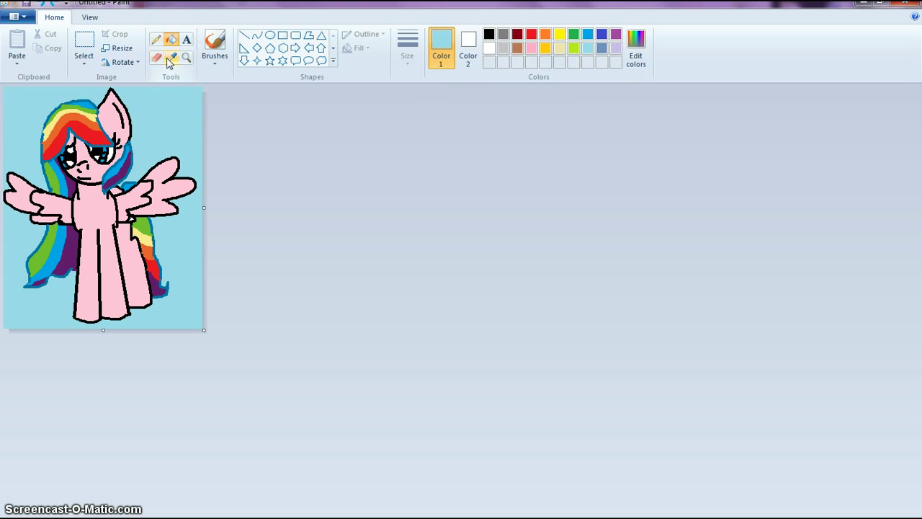
# Step: Try to fill the small area beneath the wing beside the tail with pink sampled from the wing
pyautogui.click(166, 190)
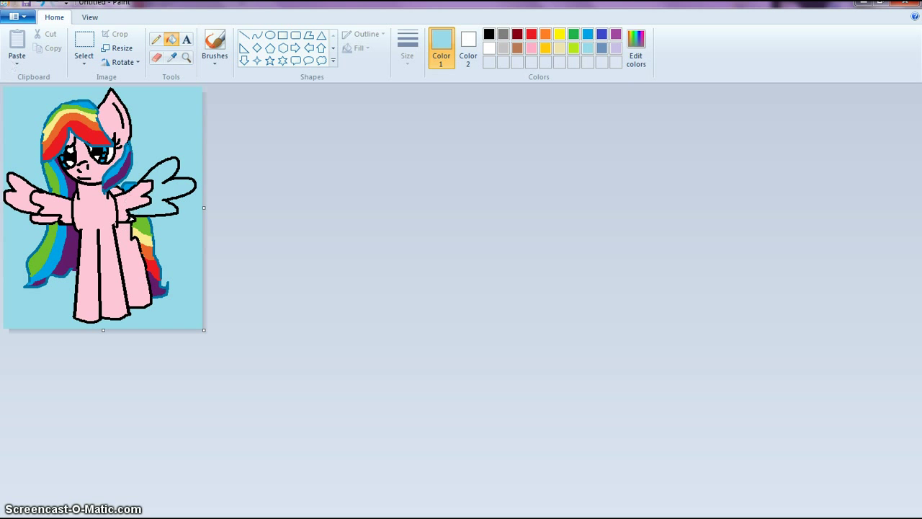
pyautogui.click(36, 4)
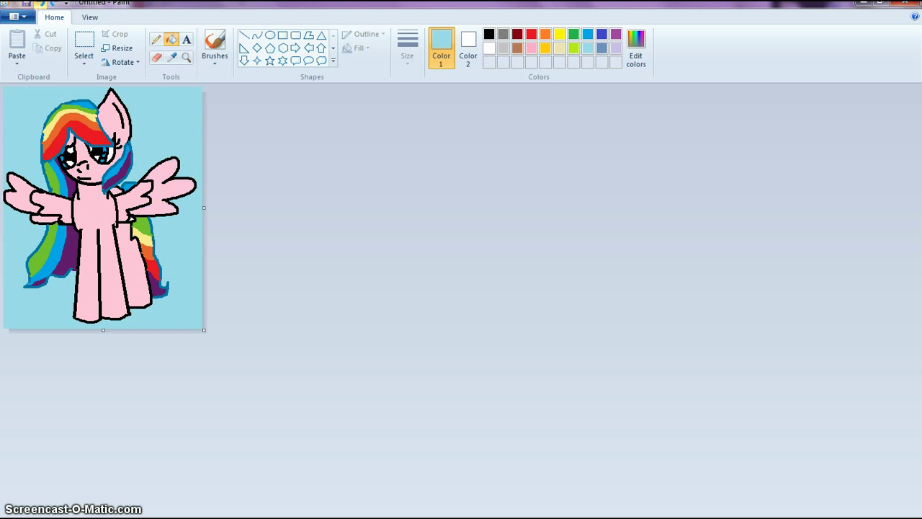
pyautogui.click(172, 57)
pyautogui.click(163, 189)
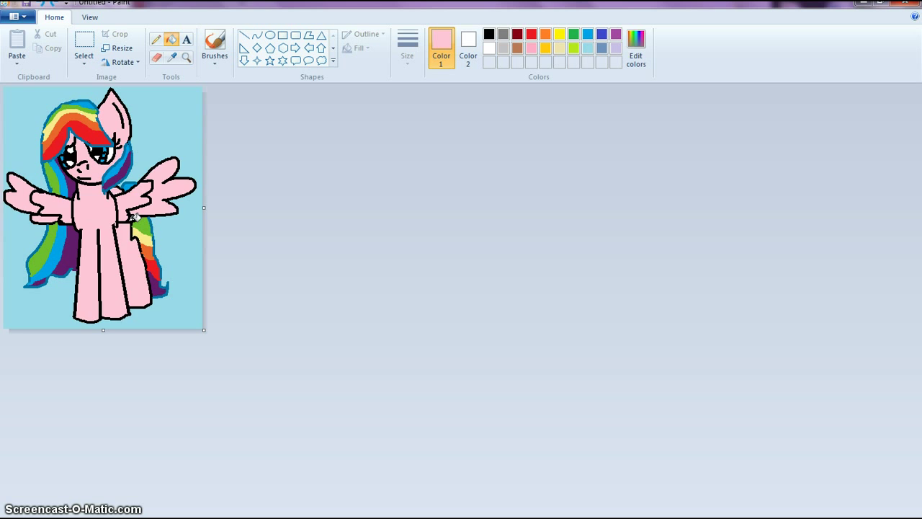
pyautogui.click(134, 214)
pyautogui.click(37, 4)
pyautogui.click(134, 215)
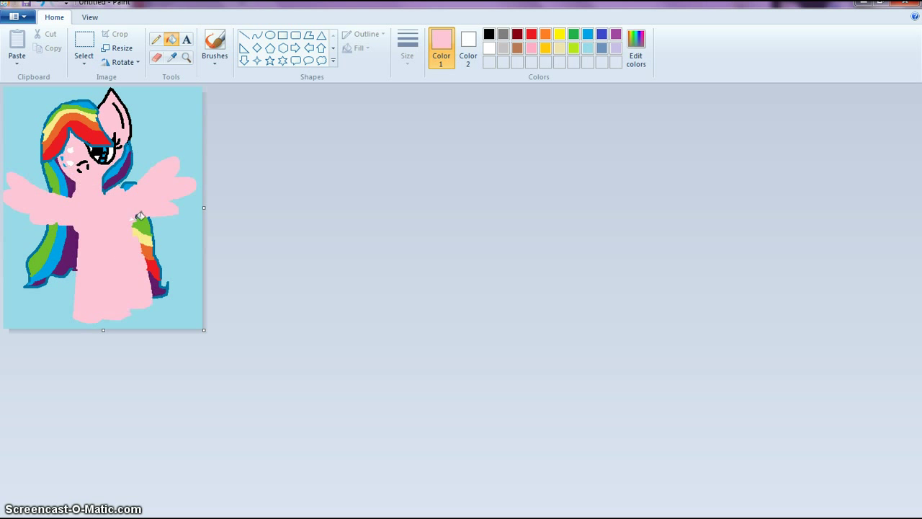
pyautogui.click(41, 5)
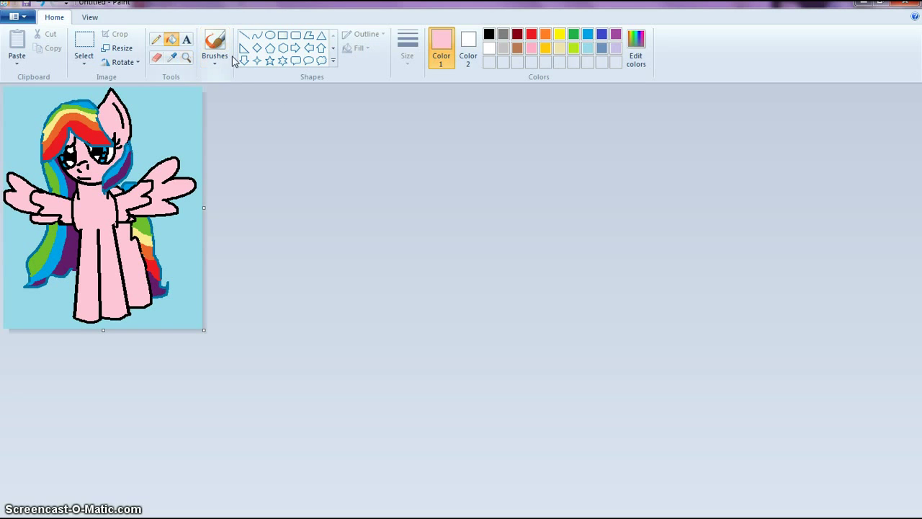
# Step: Try adding a black caption beginning with "hope" in bold Arial Black, size 18, beside the pony's ear
pyautogui.click(186, 39)
pyautogui.click(489, 34)
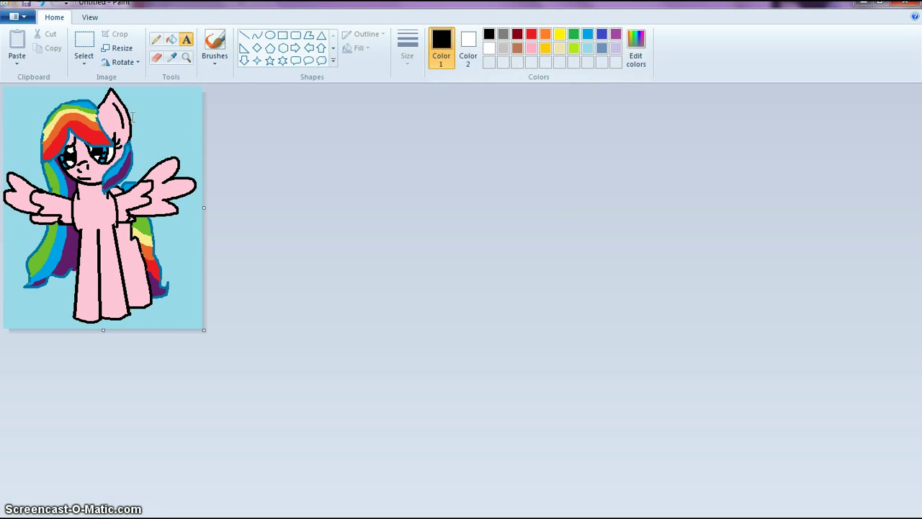
pyautogui.click(137, 110)
pyautogui.write('hope')
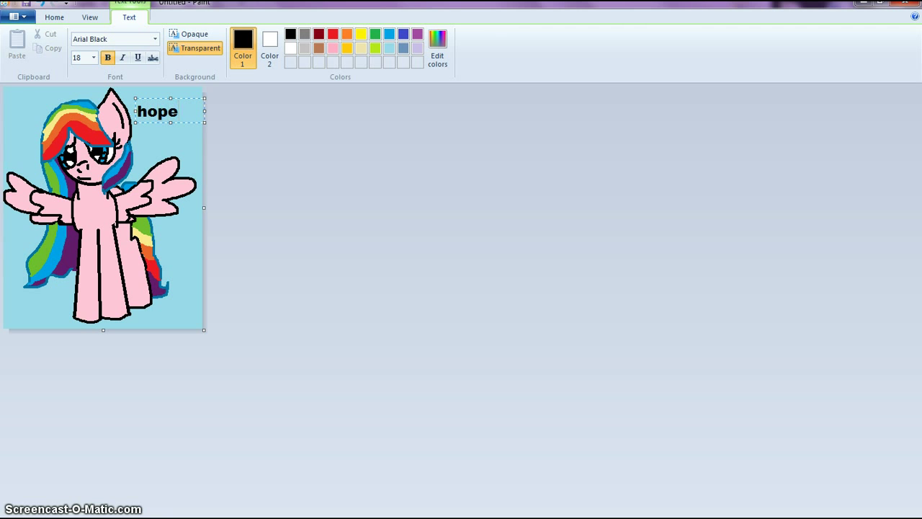
pyautogui.press('BackSpace')
pyautogui.press('BackSpace')
pyautogui.press('BackSpace')
pyautogui.write('you')
pyautogui.press('BackSpace')
pyautogui.press('BackSpace')
pyautogui.press('BackSpace')
pyautogui.write('like')
pyautogui.press('BackSpace')
pyautogui.press('BackSpace')
pyautogui.press('BackSpace')
pyautogui.write('li')
pyautogui.press('BackSpace')
pyautogui.write('X3')
pyautogui.press('BackSpace')
pyautogui.press('BackSpace')
pyautogui.click(174, 128)
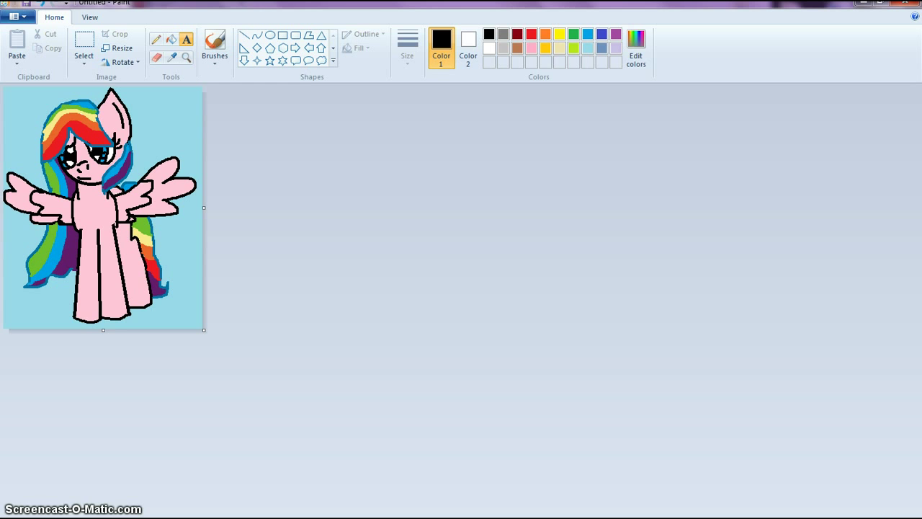
# Step: Zoom in one level on the pony drawing
pyautogui.click(90, 17)
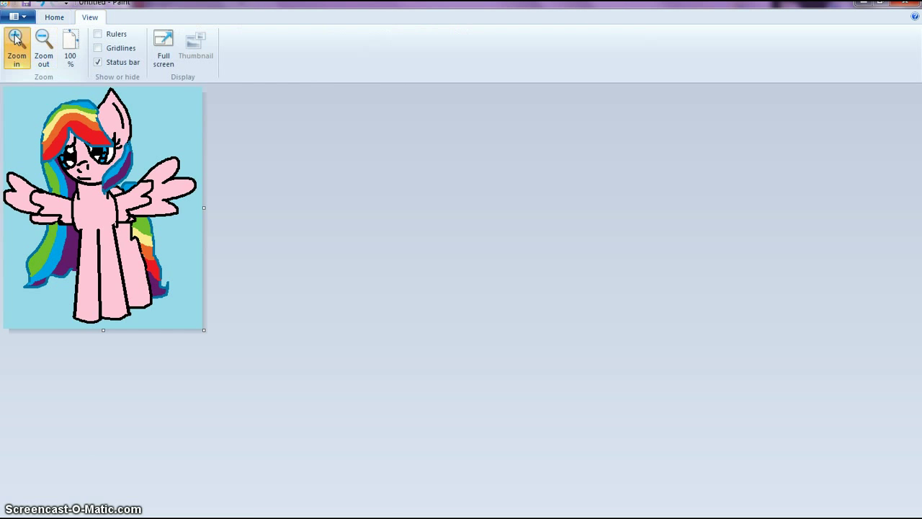
pyautogui.click(16, 40)
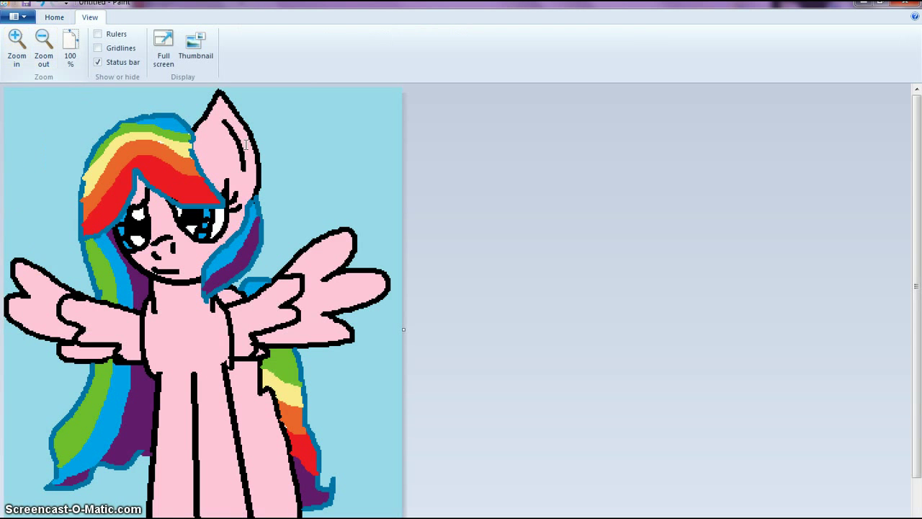
pyautogui.click(56, 17)
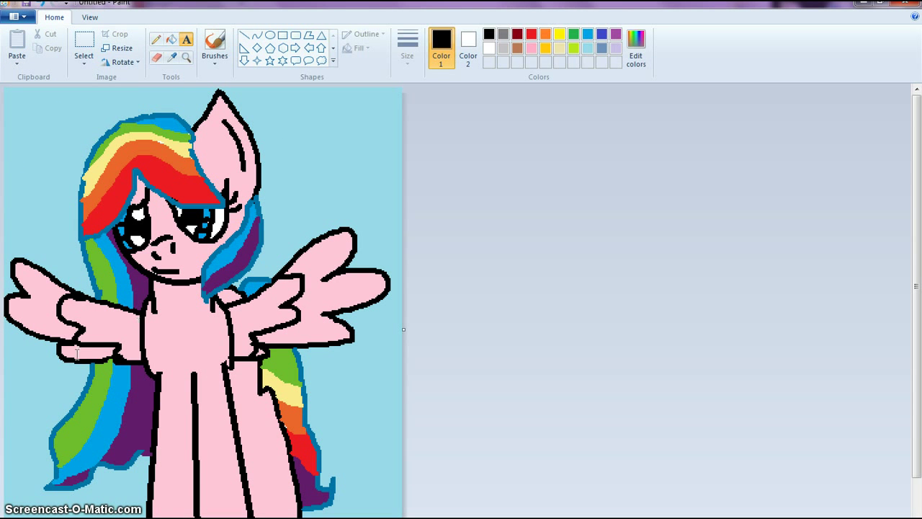